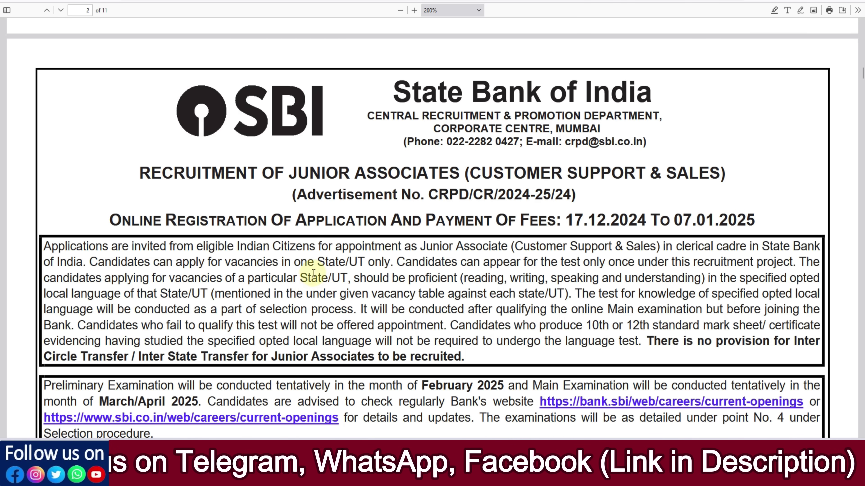
Step: Highlight the State/UT wording and the local-language proficiency requirement in the introduction
{"action": "left_click_drag", "start_coordinate": [318, 263], "coordinate": [355, 265]}
{"action": "left_click", "coordinate": [378, 264]}
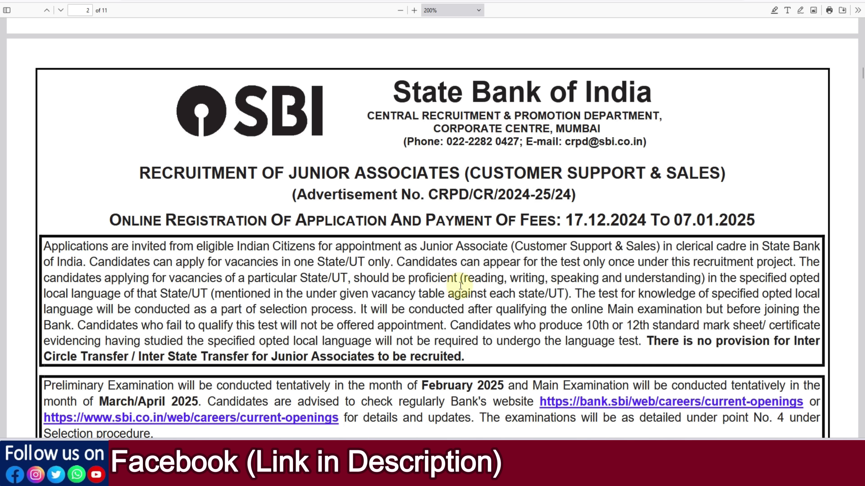
{"action": "left_click_drag", "start_coordinate": [460, 285], "coordinate": [575, 278]}
{"action": "left_click", "coordinate": [575, 278]}
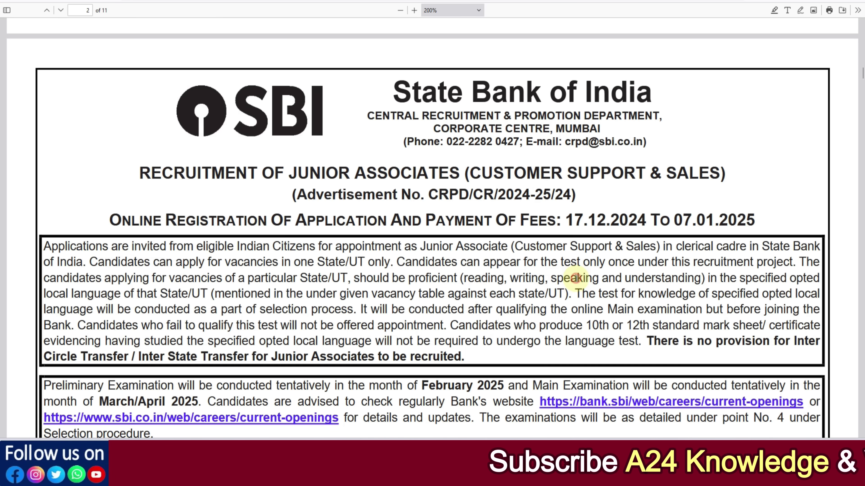
Step: Scroll down to the state-wise VACANCIES table
{"action": "scroll", "coordinate": [407, 274], "scroll_direction": "down", "scroll_amount": 3}
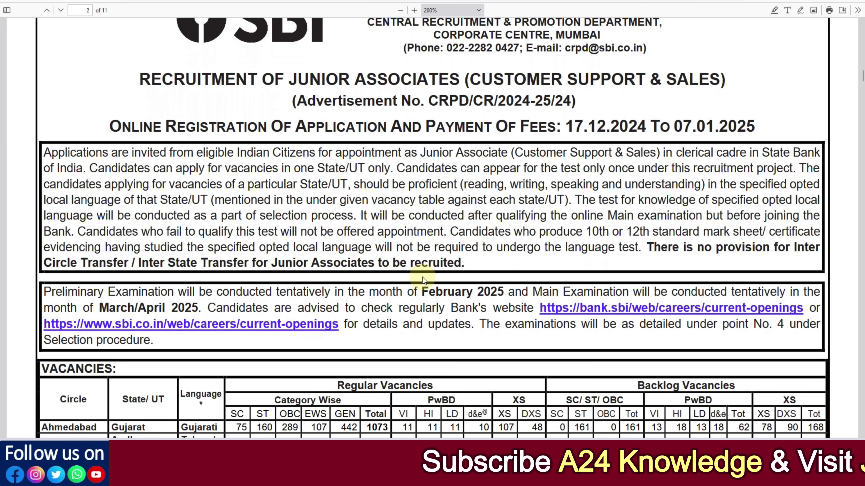
{"action": "scroll", "coordinate": [422, 280], "scroll_direction": "down", "scroll_amount": 2}
{"action": "scroll", "coordinate": [422, 277], "scroll_direction": "down", "scroll_amount": 6}
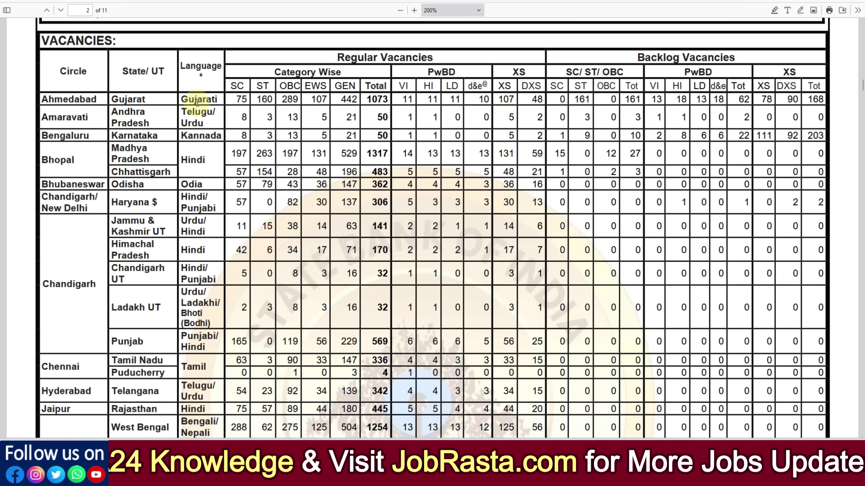
Step: Scroll past the vacancy totals to page 3's Important Note
{"action": "scroll", "coordinate": [206, 203], "scroll_direction": "down", "scroll_amount": 5}
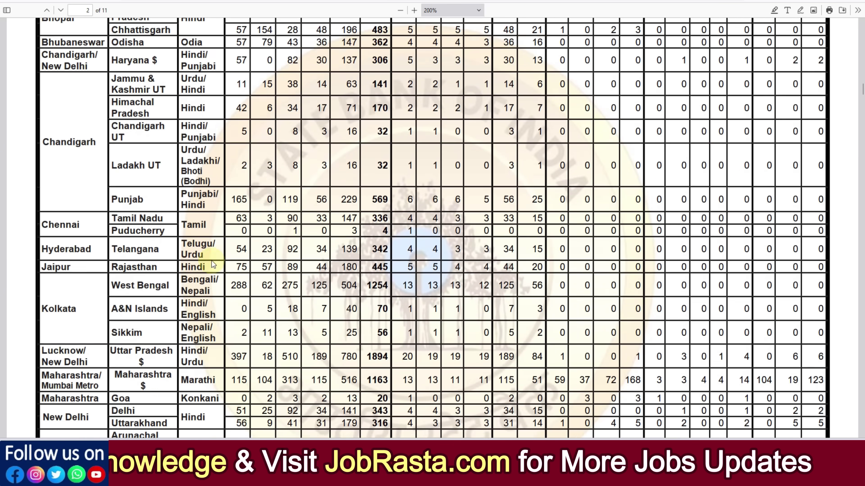
{"action": "scroll", "coordinate": [211, 261], "scroll_direction": "down", "scroll_amount": 5}
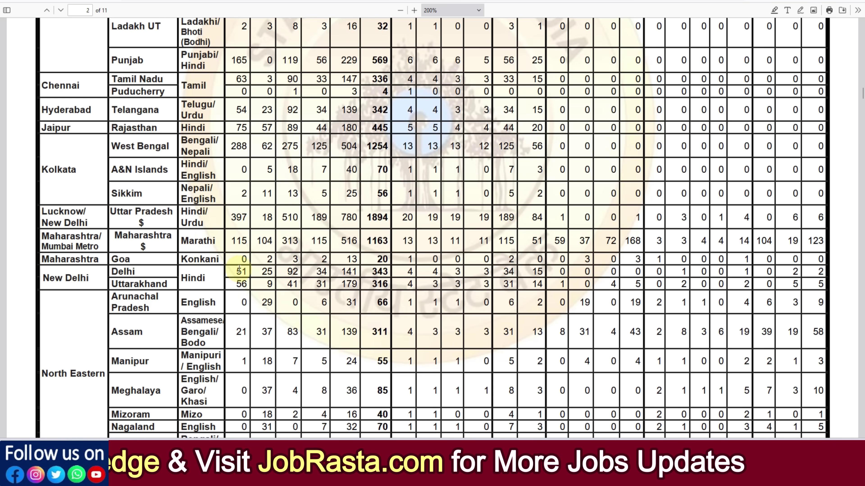
{"action": "scroll", "coordinate": [241, 269], "scroll_direction": "down", "scroll_amount": 10}
{"action": "scroll", "coordinate": [242, 270], "scroll_direction": "down", "scroll_amount": 10}
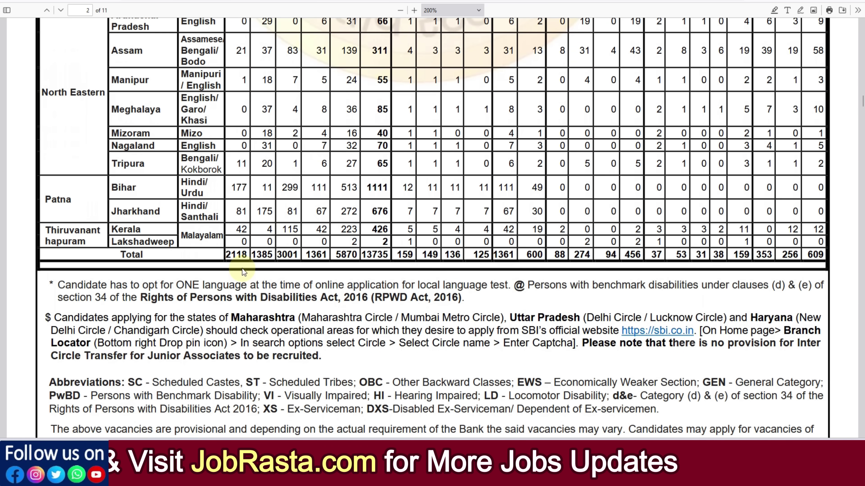
{"action": "scroll", "coordinate": [243, 265], "scroll_direction": "down", "scroll_amount": 7}
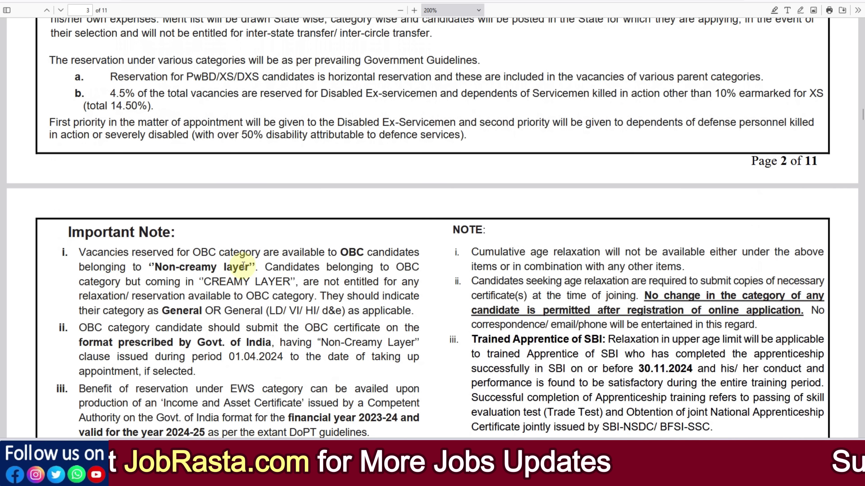
{"action": "scroll", "coordinate": [243, 266], "scroll_direction": "down", "scroll_amount": 3}
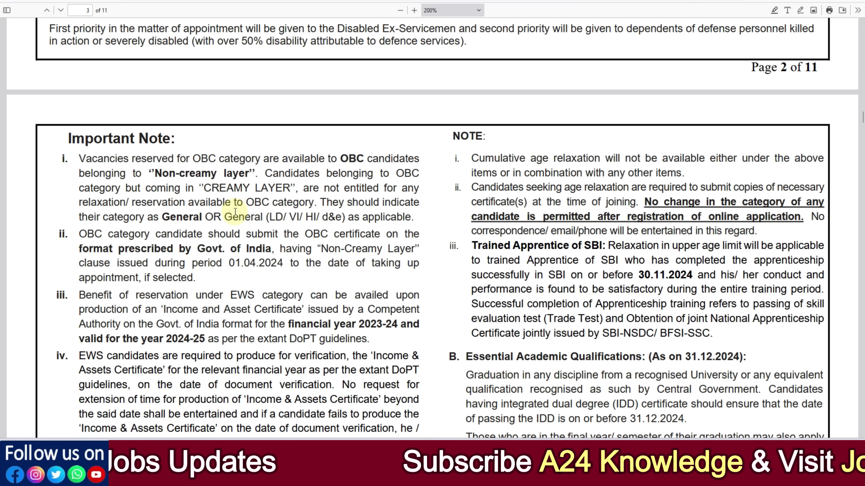
{"action": "scroll", "coordinate": [235, 213], "scroll_direction": "down", "scroll_amount": 1}
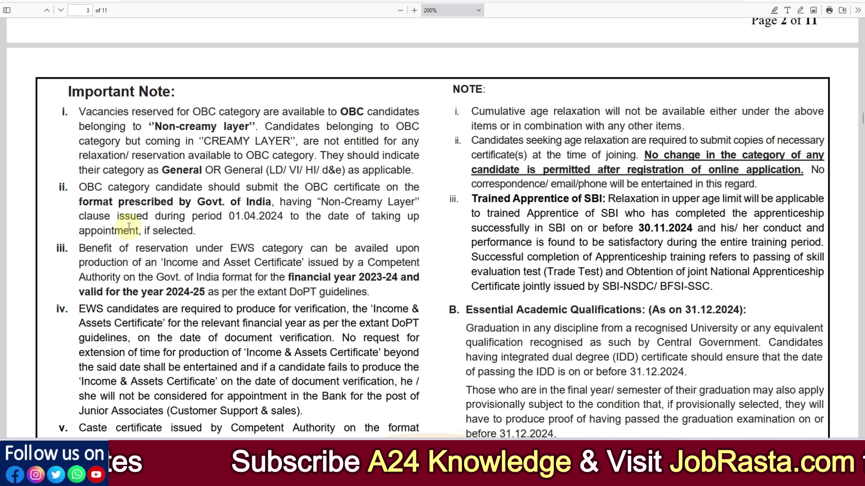
Step: Highlight the 01.04.2024 OBC certificate date and the EWS certificate financial year
{"action": "left_click", "coordinate": [233, 220]}
{"action": "left_click_drag", "start_coordinate": [233, 220], "coordinate": [294, 221]}
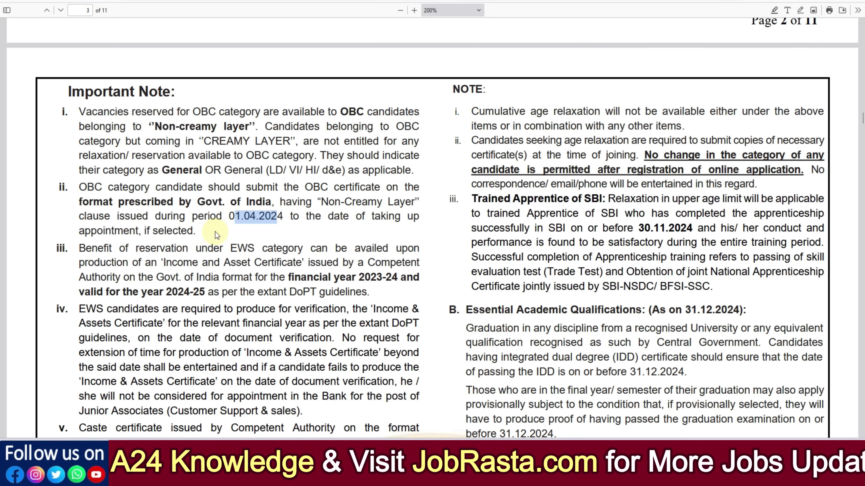
{"action": "scroll", "coordinate": [150, 259], "scroll_direction": "down", "scroll_amount": 2}
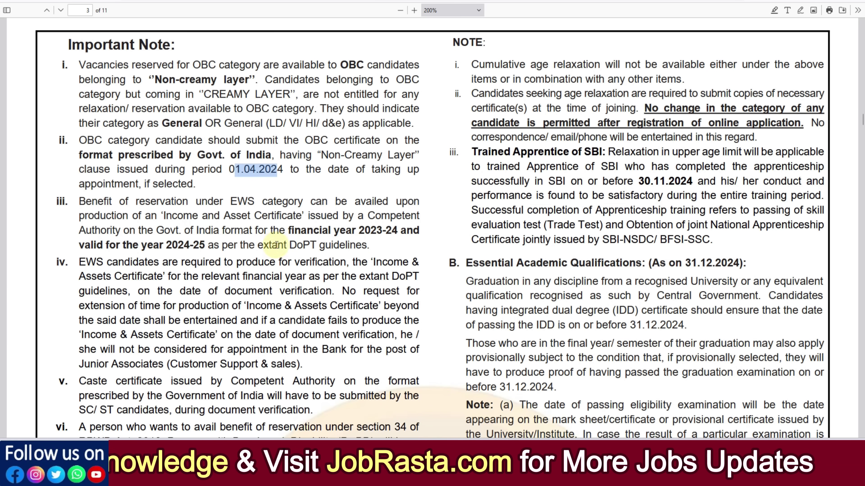
{"action": "left_click_drag", "start_coordinate": [307, 230], "coordinate": [206, 248]}
{"action": "left_click", "coordinate": [206, 249]}
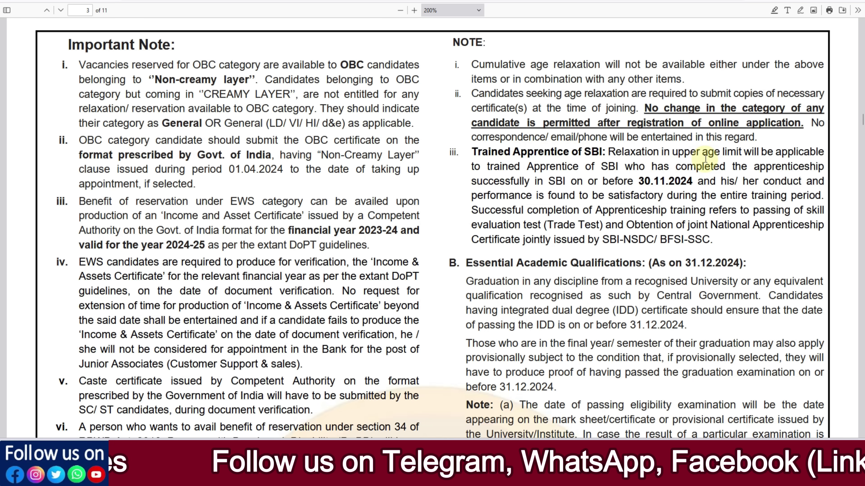
Step: Scroll through pages 3–5 covering eligibility, age relaxation and the exam medium table
{"action": "scroll", "coordinate": [284, 235], "scroll_direction": "down", "scroll_amount": 3}
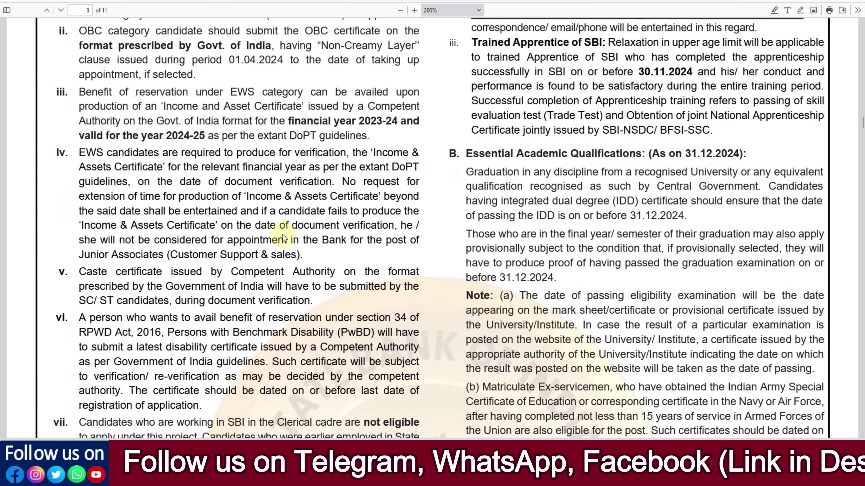
{"action": "scroll", "coordinate": [284, 238], "scroll_direction": "down", "scroll_amount": 9}
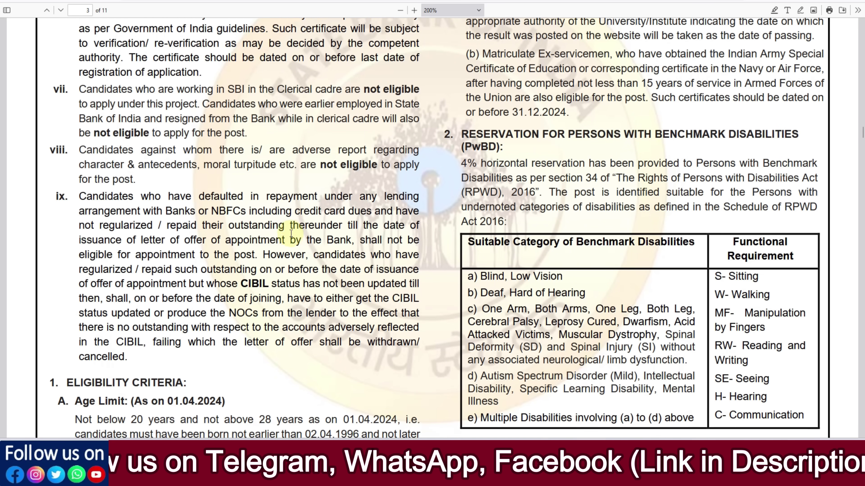
{"action": "scroll", "coordinate": [291, 234], "scroll_direction": "down", "scroll_amount": 6}
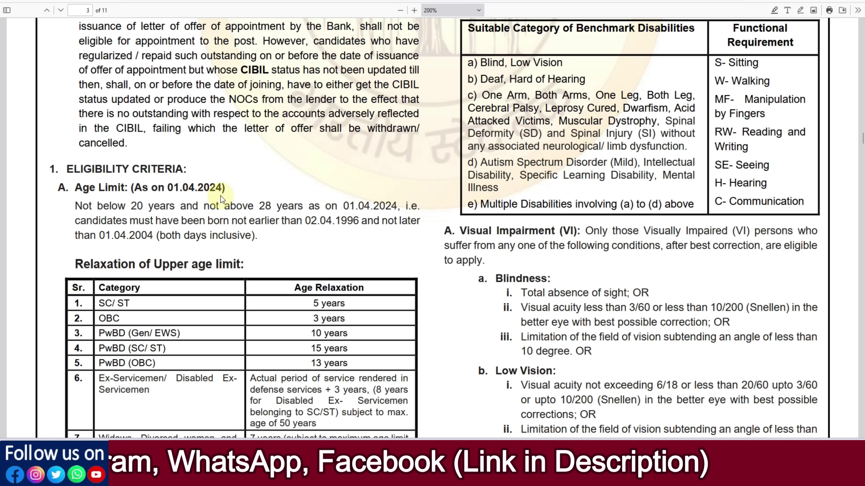
{"action": "scroll", "coordinate": [336, 257], "scroll_direction": "down", "scroll_amount": 5}
{"action": "scroll", "coordinate": [337, 259], "scroll_direction": "down", "scroll_amount": 20}
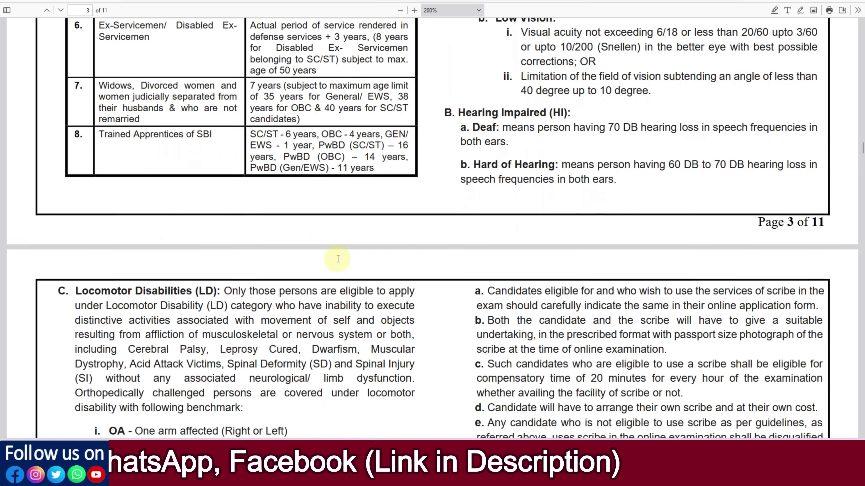
{"action": "scroll", "coordinate": [337, 258], "scroll_direction": "down", "scroll_amount": 11}
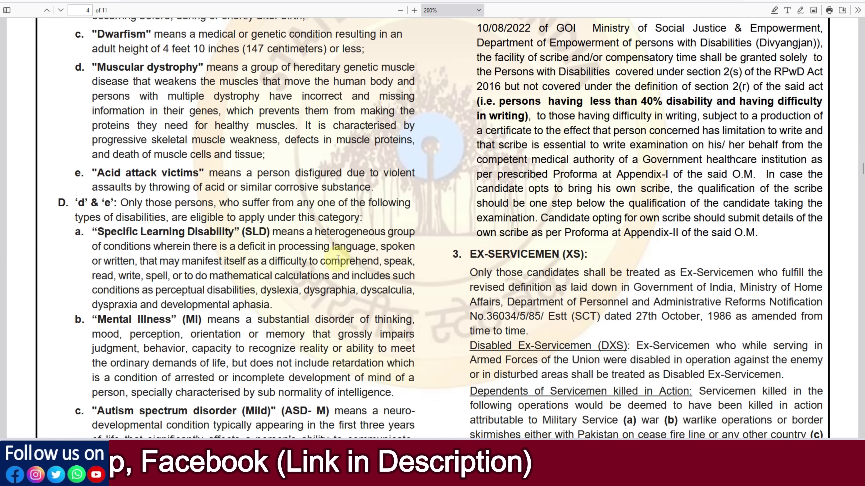
{"action": "scroll", "coordinate": [526, 253], "scroll_direction": "down", "scroll_amount": 10}
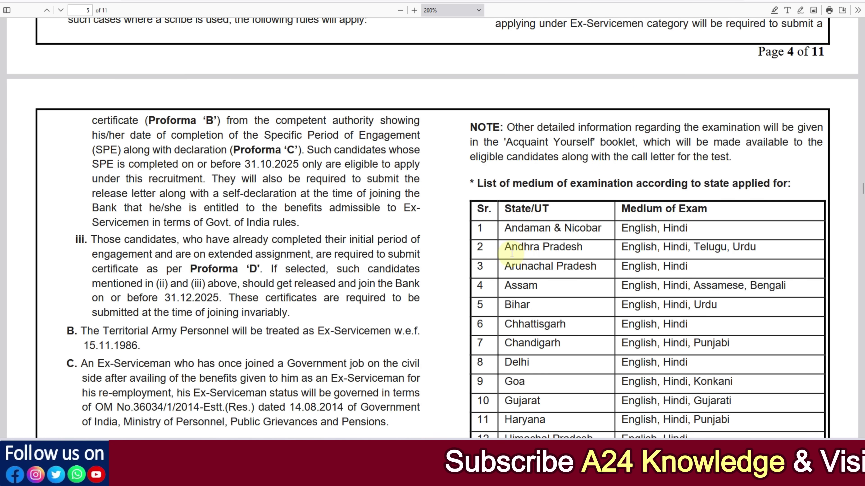
{"action": "scroll", "coordinate": [518, 252], "scroll_direction": "down", "scroll_amount": 3}
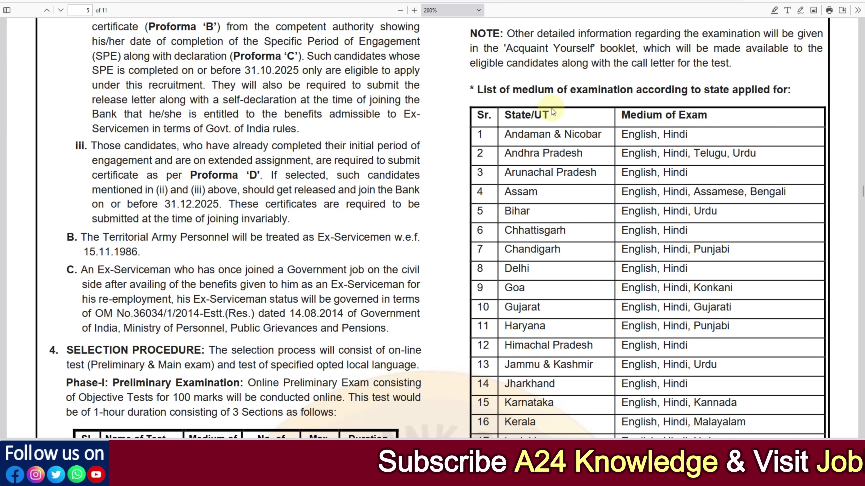
{"action": "scroll", "coordinate": [546, 193], "scroll_direction": "down", "scroll_amount": 3}
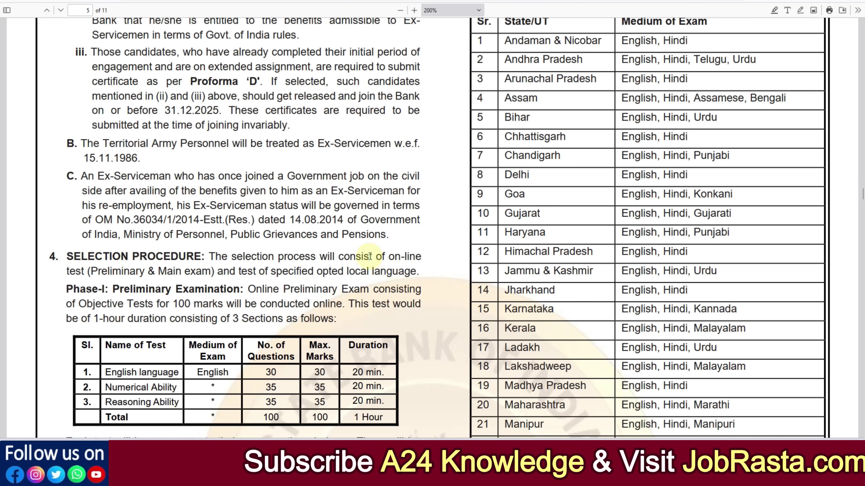
{"action": "scroll", "coordinate": [415, 181], "scroll_direction": "down", "scroll_amount": 8}
{"action": "scroll", "coordinate": [418, 189], "scroll_direction": "down", "scroll_amount": 10}
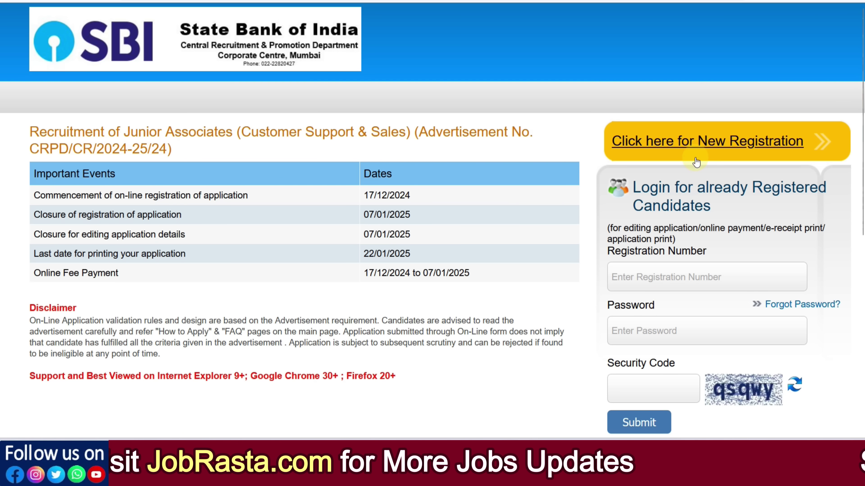
Step: Start a new registration and enter the applicant's first name, full name and last name
{"action": "left_click", "coordinate": [679, 150]}
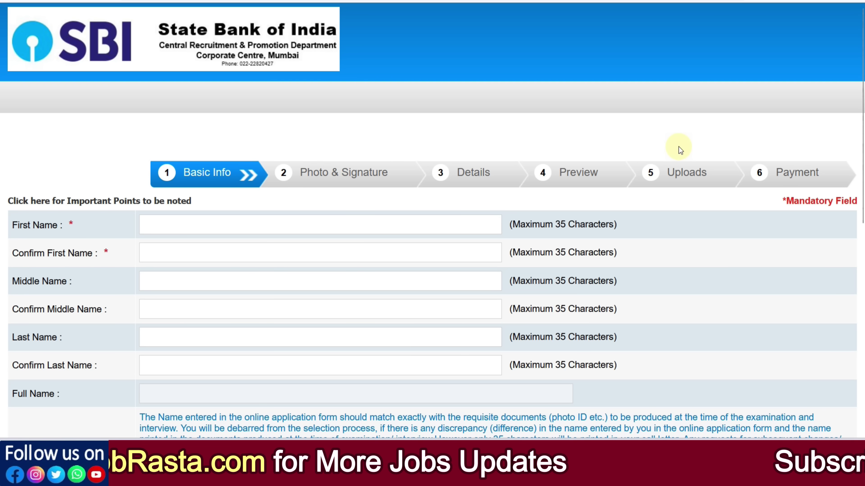
{"action": "scroll", "coordinate": [350, 166], "scroll_direction": "down", "scroll_amount": 2}
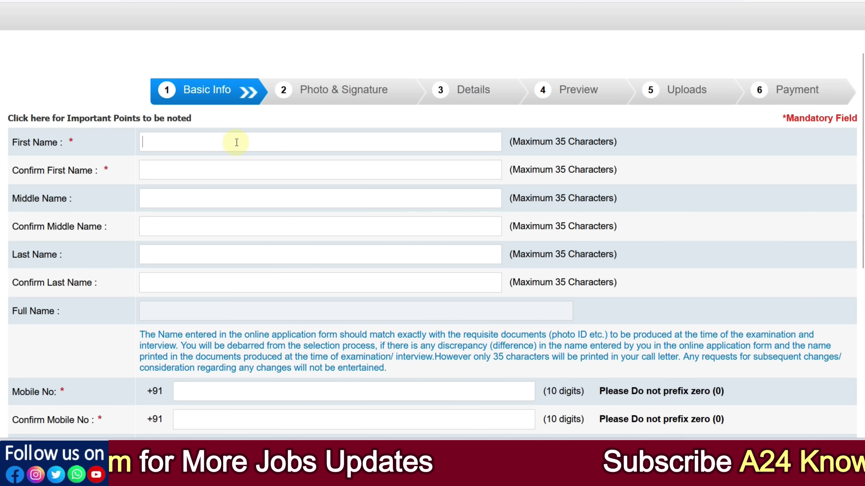
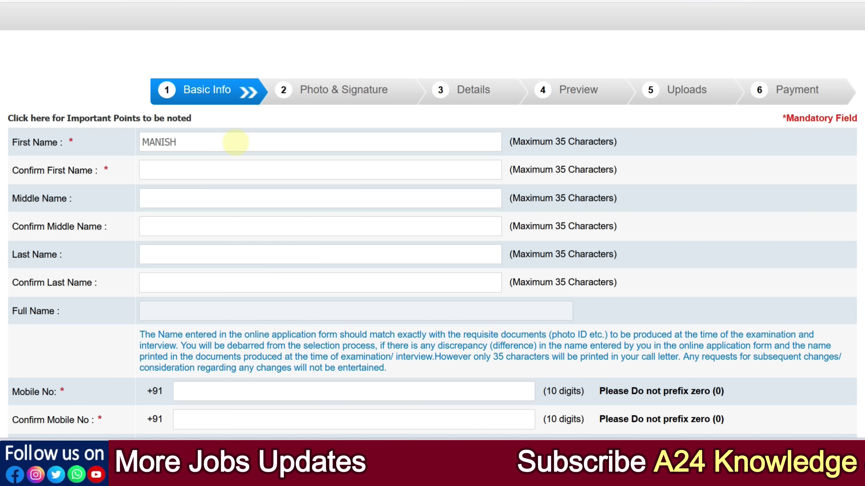
{"action": "key", "text": "Tab"}
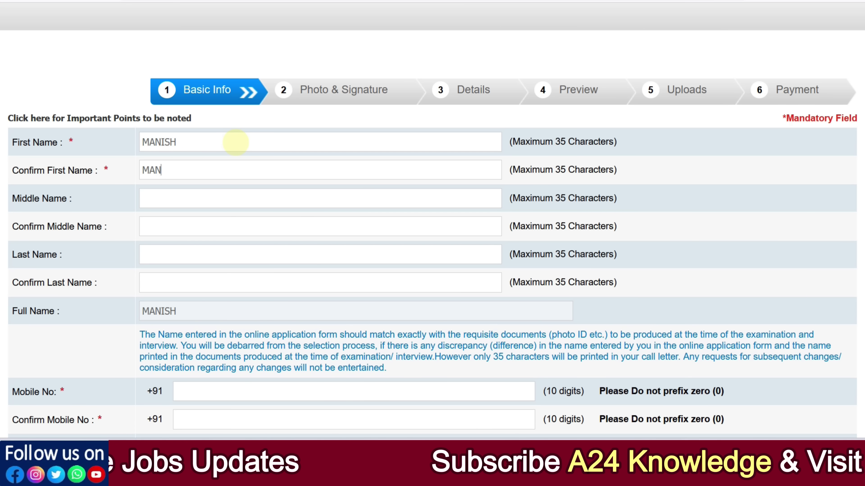
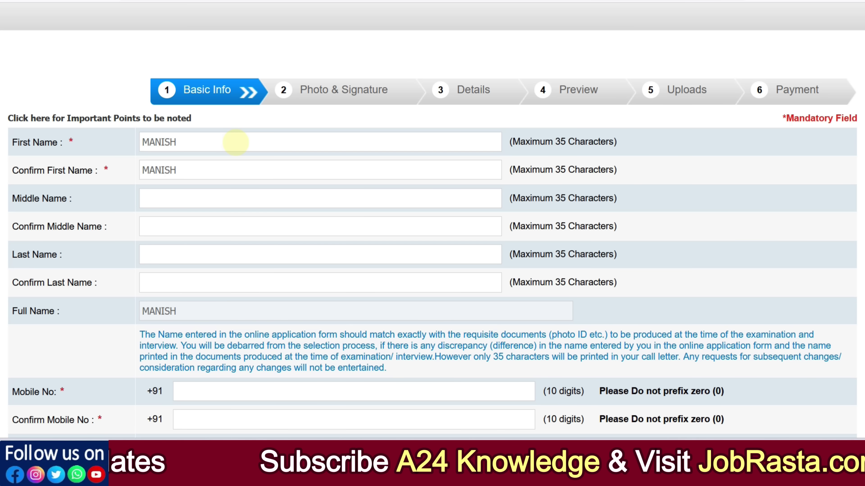
{"action": "key", "text": "Tab"}
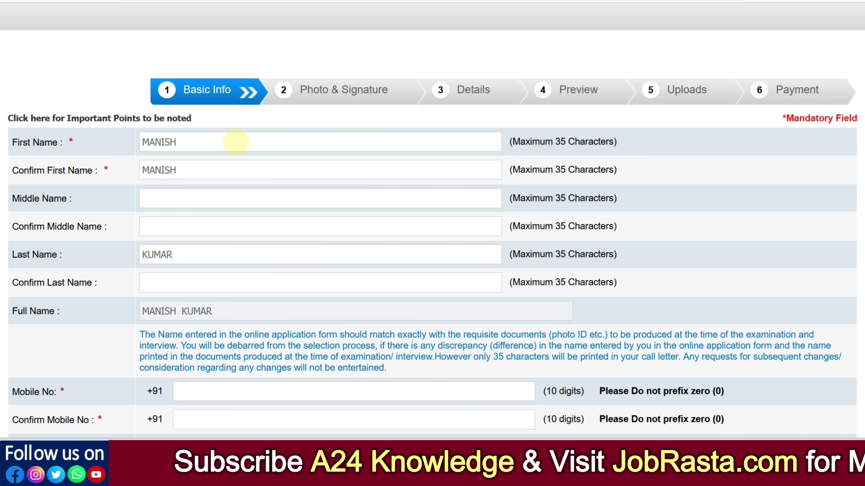
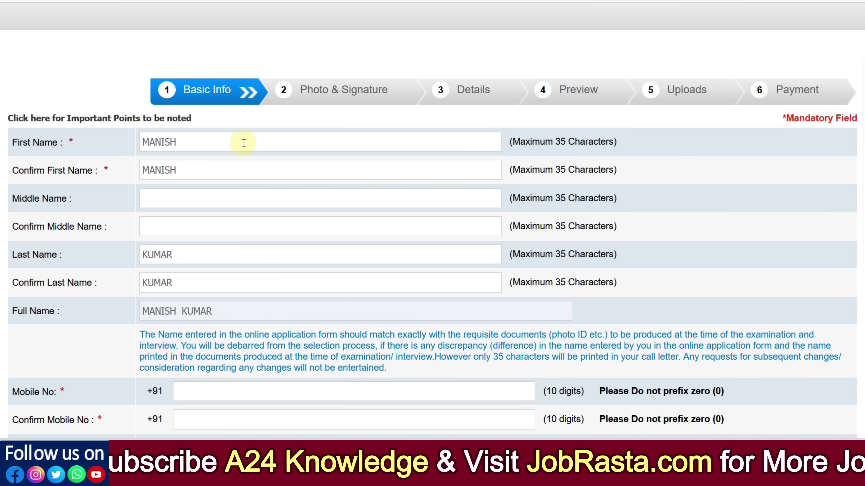
Step: Enter the applicant's e-mail user name with the gmail.com domain and confirm the full address
{"action": "scroll", "coordinate": [201, 140], "scroll_direction": "down", "scroll_amount": 6}
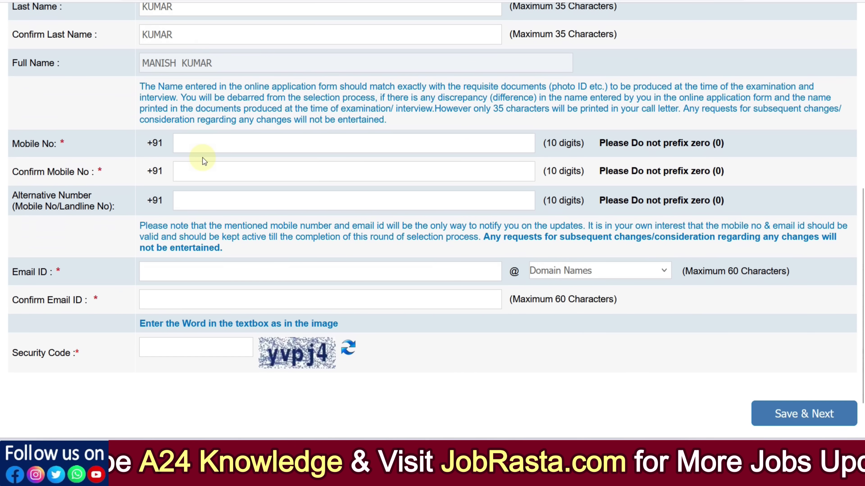
{"action": "left_click", "coordinate": [200, 267]}
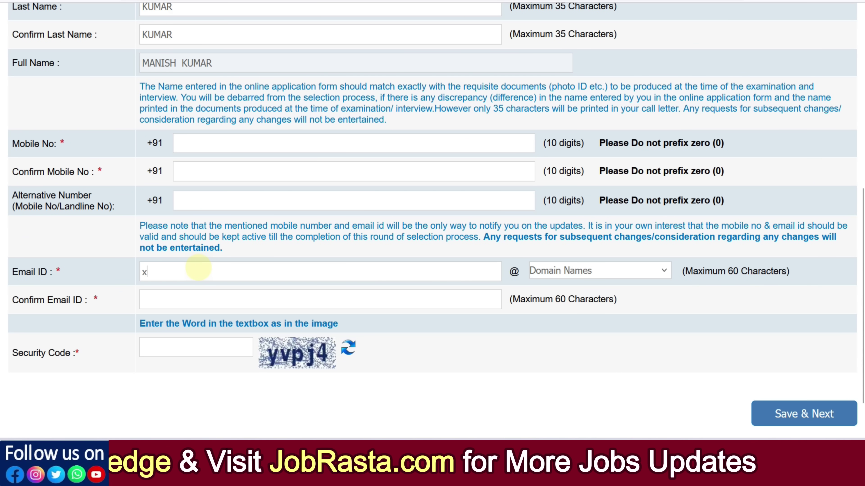
{"action": "type", "text": "xyz"}
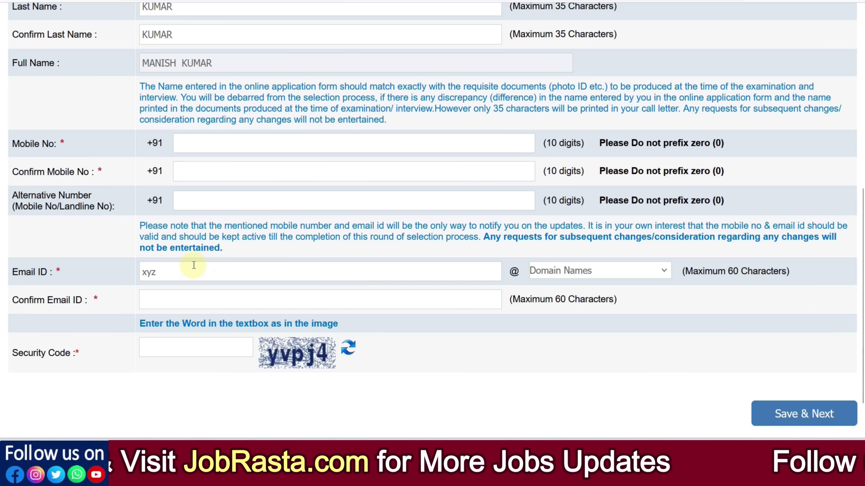
{"action": "left_click", "coordinate": [543, 277]}
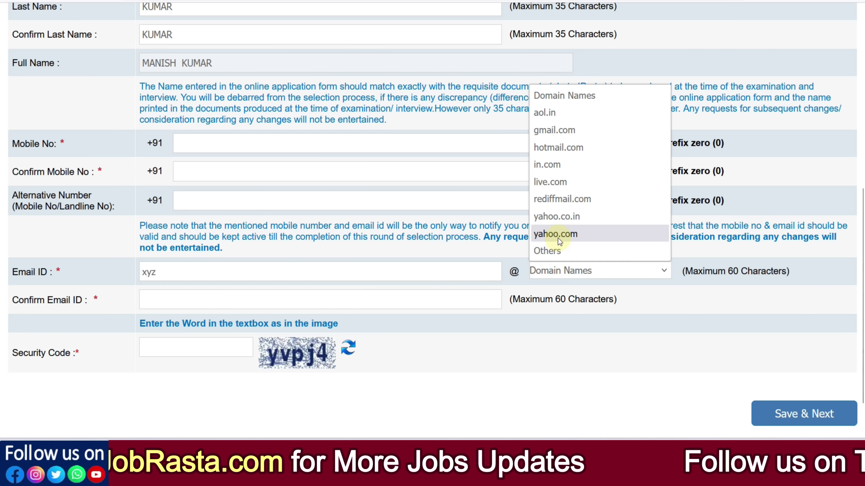
{"action": "left_click", "coordinate": [551, 130]}
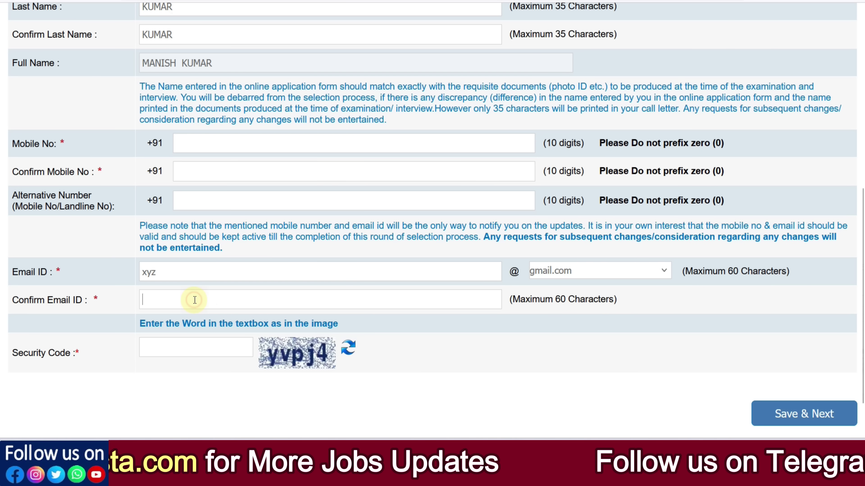
{"action": "type", "text": "xyz"}
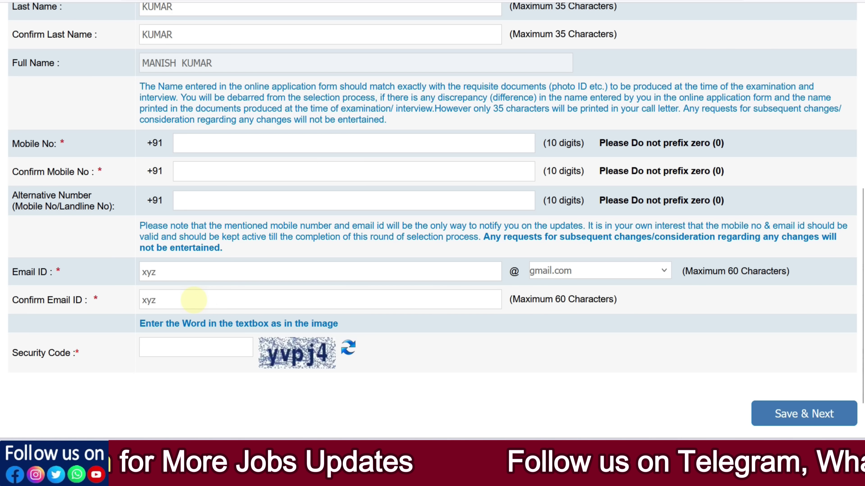
{"action": "type", "text": "@gma"}
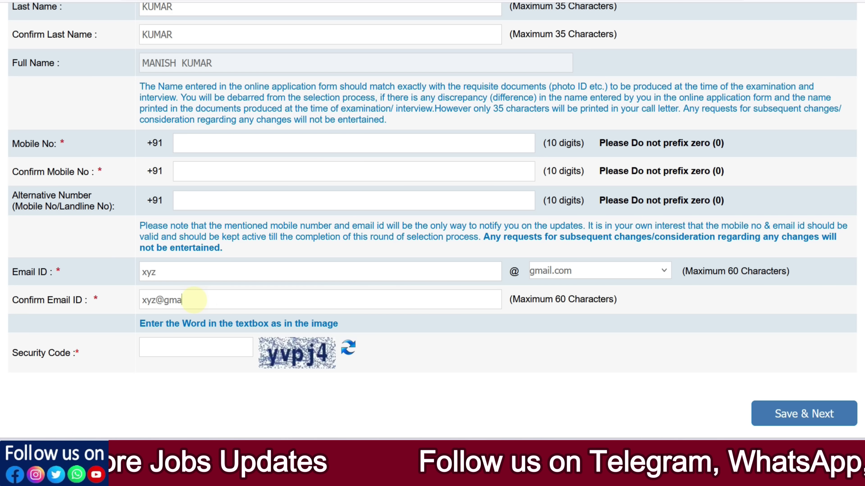
{"action": "type", "text": "il.com"}
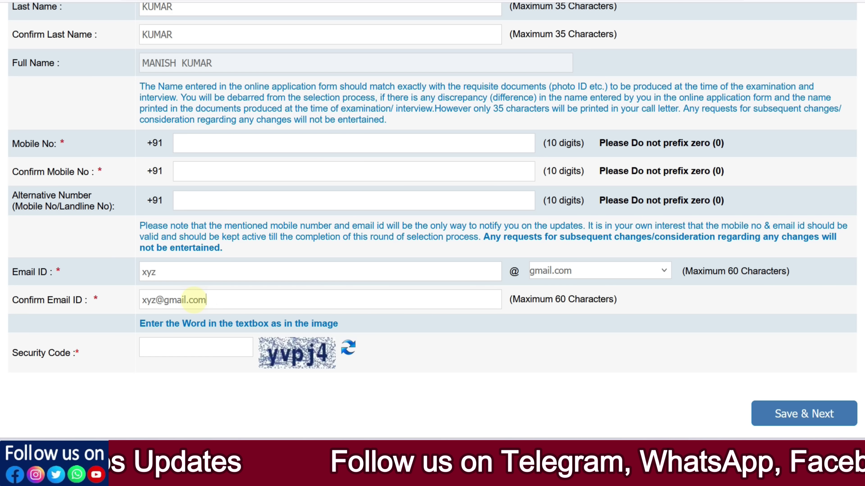
Step: Review the clearly recognizable photo requirement and open the photo and signature scanning guidelines
{"action": "scroll", "coordinate": [196, 297], "scroll_direction": "down", "scroll_amount": 2}
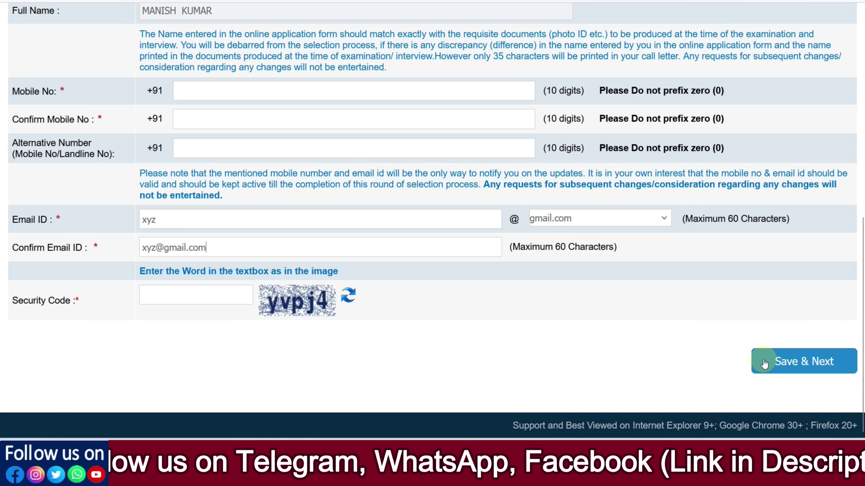
{"action": "scroll", "coordinate": [391, 284], "scroll_direction": "up", "scroll_amount": 3}
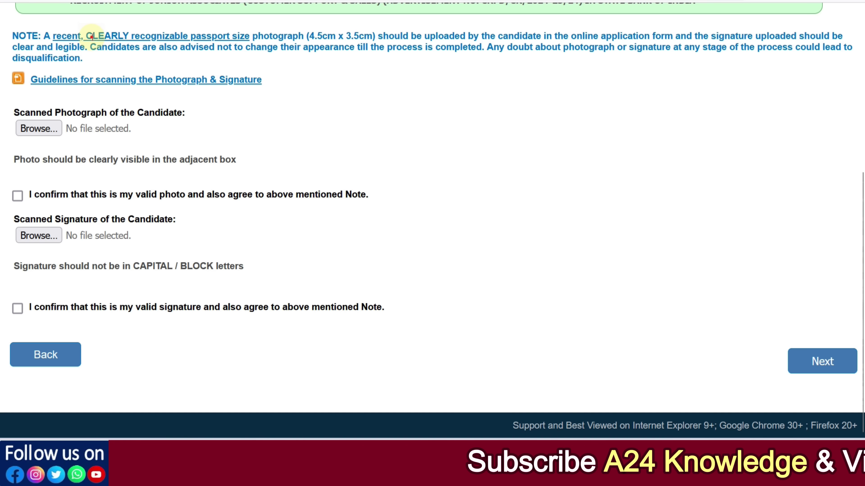
{"action": "left_click_drag", "start_coordinate": [92, 36], "coordinate": [145, 37]}
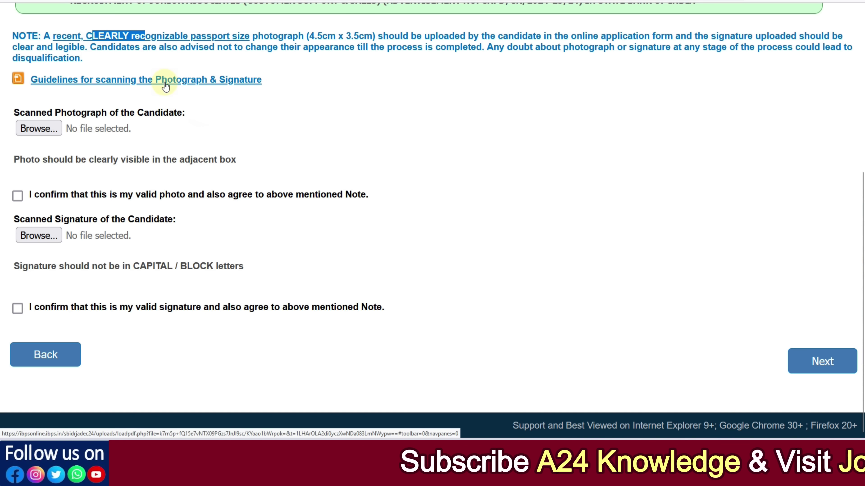
{"action": "left_click", "coordinate": [165, 81]}
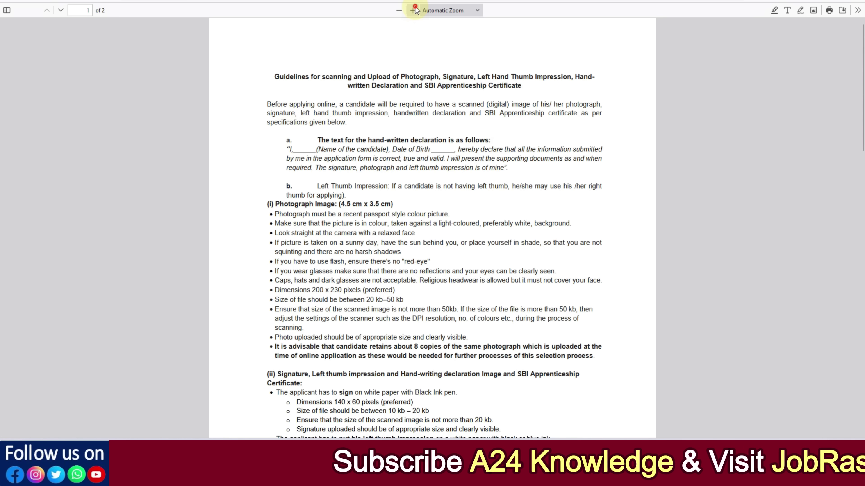
Step: Zoom the guidelines to 200% and mark the 20 kb–50 kb photo file-size range
{"action": "left_click", "coordinate": [413, 10]}
{"action": "left_click", "coordinate": [413, 10]}
{"action": "left_click", "coordinate": [413, 11]}
{"action": "left_click", "coordinate": [413, 10]}
{"action": "scroll", "coordinate": [370, 151], "scroll_direction": "down", "scroll_amount": 5}
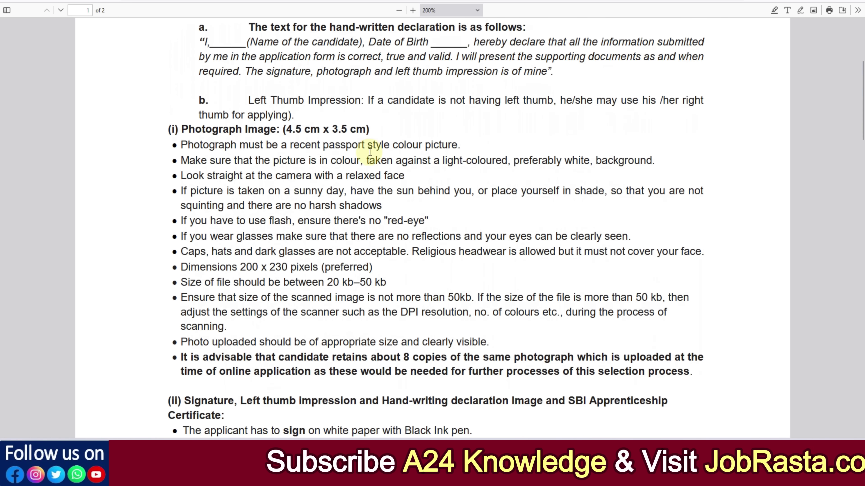
{"action": "left_click_drag", "start_coordinate": [328, 189], "coordinate": [384, 188]}
{"action": "left_click", "coordinate": [373, 188]}
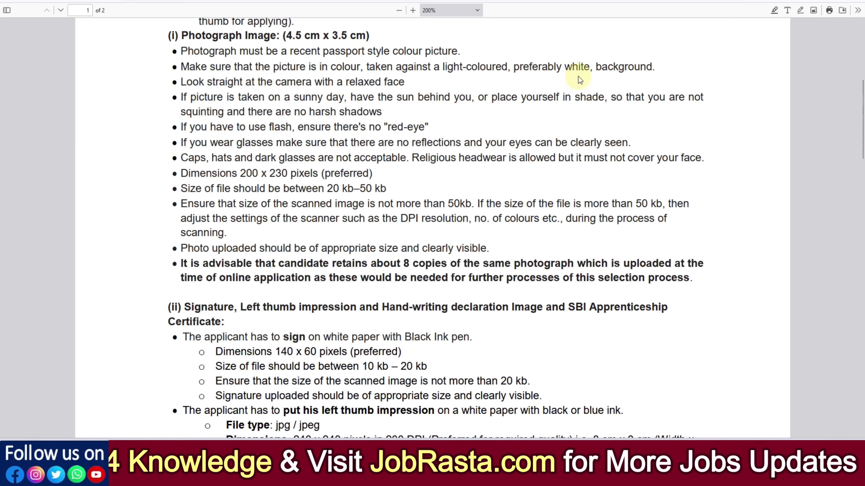
{"action": "left_click", "coordinate": [588, 71]}
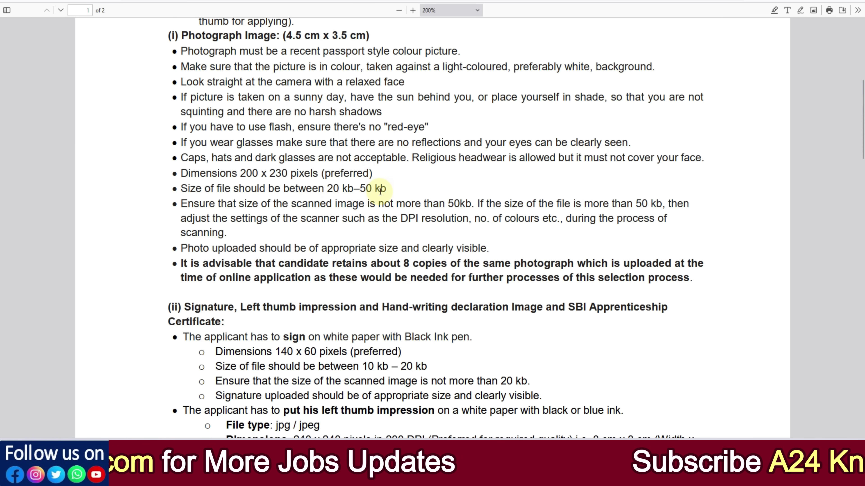
Step: Mark the white-paper requirement and the 10 kb–20 kb file-size range for signatures
{"action": "scroll", "coordinate": [379, 190], "scroll_direction": "down", "scroll_amount": 3}
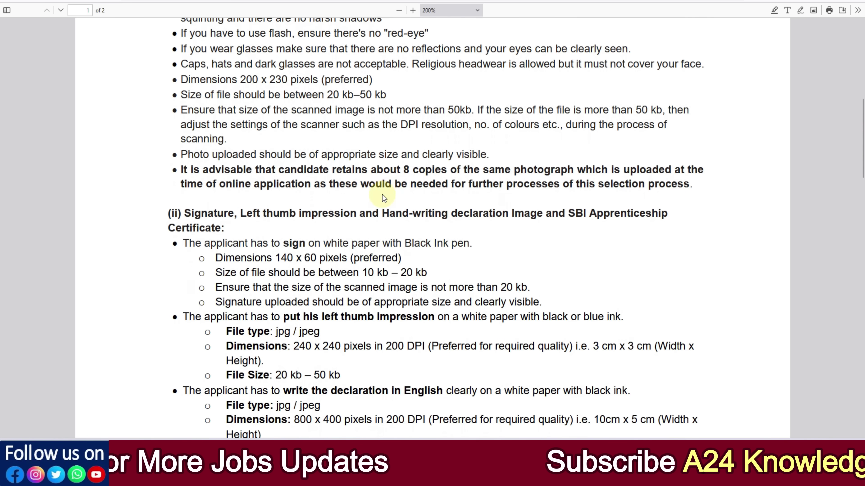
{"action": "left_click_drag", "start_coordinate": [336, 246], "coordinate": [364, 244]}
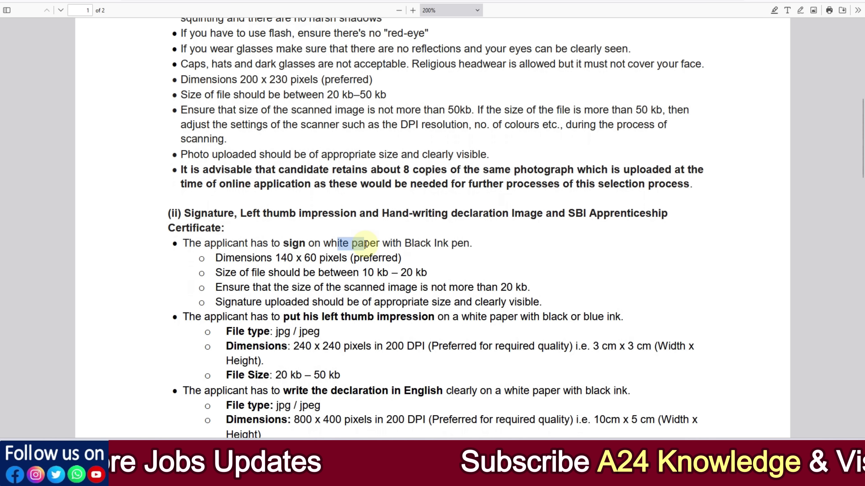
{"action": "left_click", "coordinate": [415, 244]}
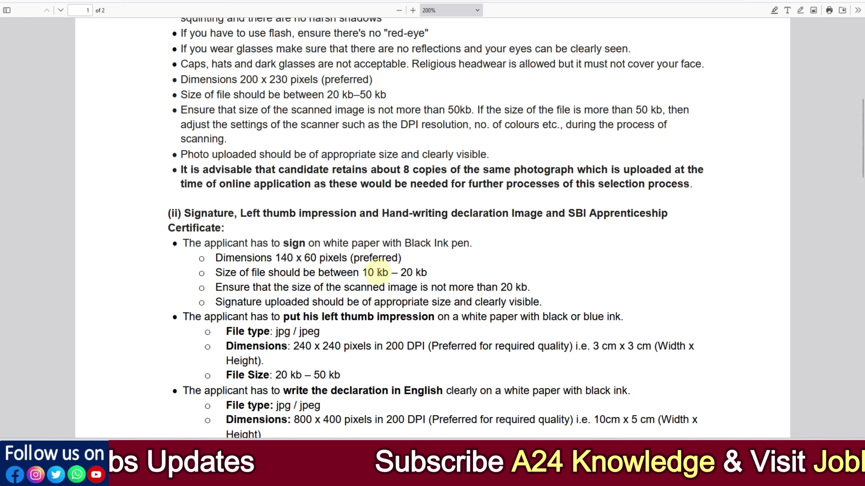
{"action": "left_click_drag", "start_coordinate": [363, 273], "coordinate": [424, 273]}
{"action": "left_click", "coordinate": [416, 273]}
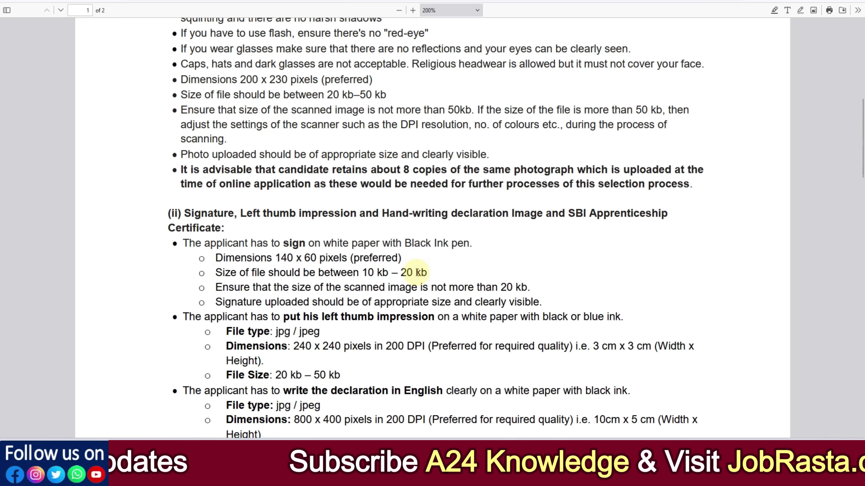
Step: Mark the 200 x 230 photo and 140 x 60 signature dimensions, then return to the upload form
{"action": "left_click_drag", "start_coordinate": [240, 80], "coordinate": [280, 80]}
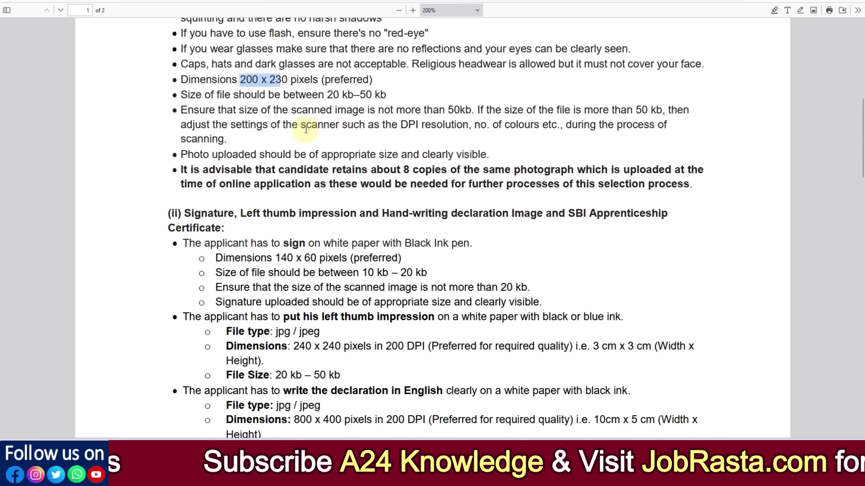
{"action": "left_click_drag", "start_coordinate": [276, 257], "coordinate": [316, 257]}
{"action": "left_click", "coordinate": [325, 259]}
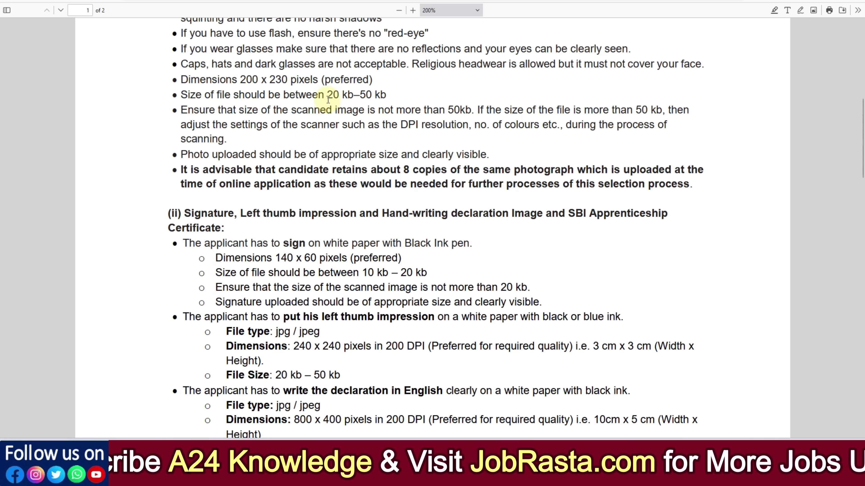
{"action": "left_click_drag", "start_coordinate": [327, 95], "coordinate": [369, 97]}
{"action": "left_click_drag", "start_coordinate": [374, 272], "coordinate": [426, 275]}
{"action": "left_click", "coordinate": [427, 276]}
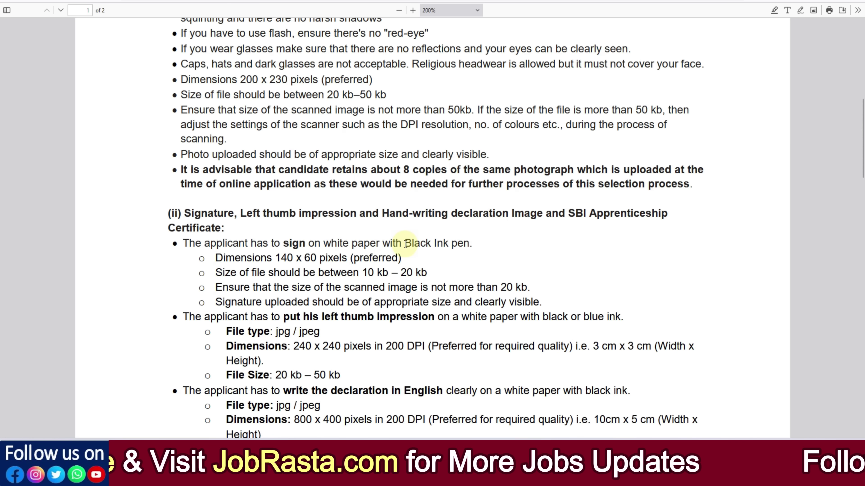
{"action": "scroll", "coordinate": [323, 158], "scroll_direction": "up", "scroll_amount": 2}
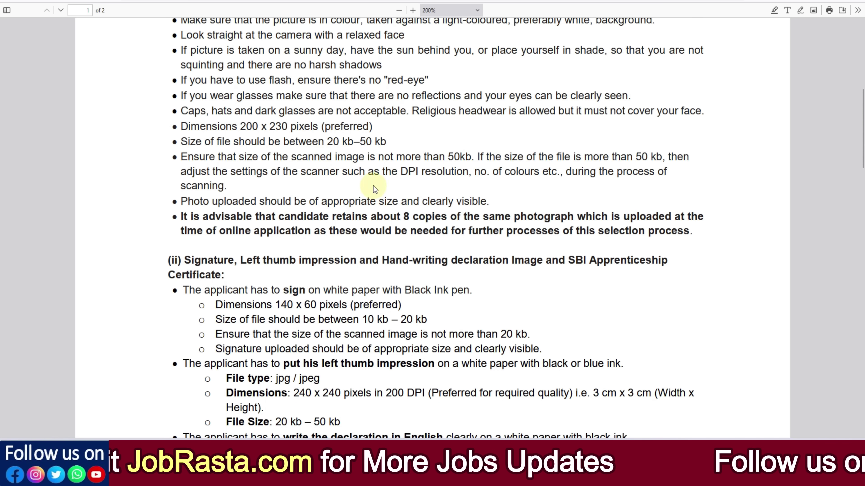
{"action": "left_click", "coordinate": [359, 2]}
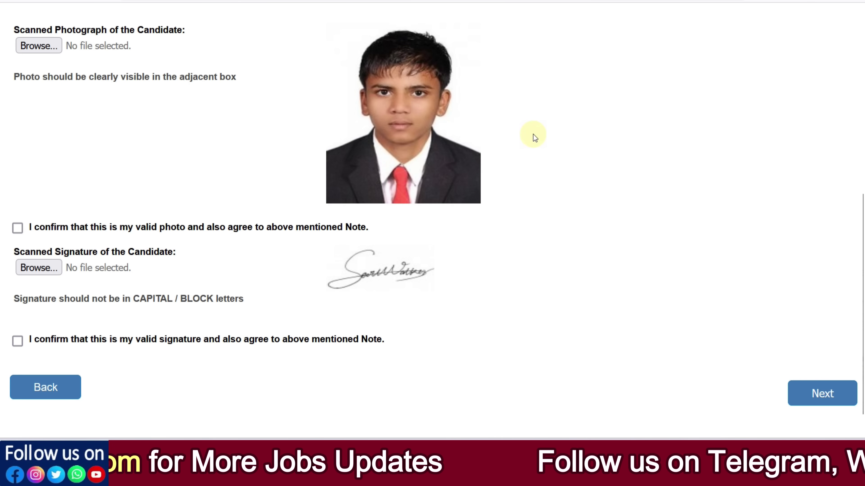
Step: Confirm the photo and signature are valid, submit the upload step, and review Basic Details
{"action": "left_click", "coordinate": [17, 228]}
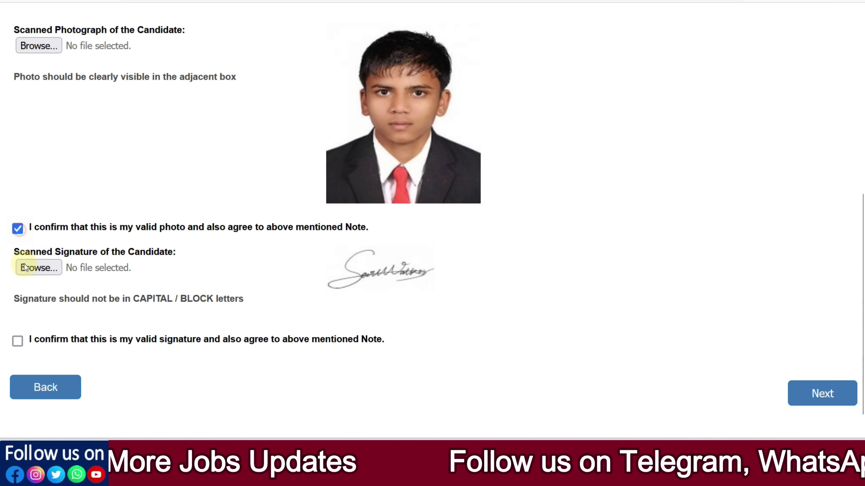
{"action": "left_click", "coordinate": [828, 393]}
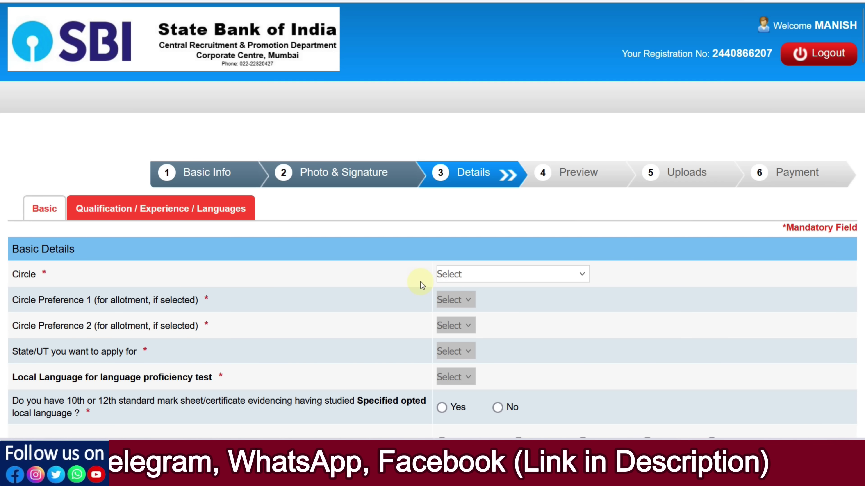
{"action": "scroll", "coordinate": [420, 281], "scroll_direction": "down", "scroll_amount": 3}
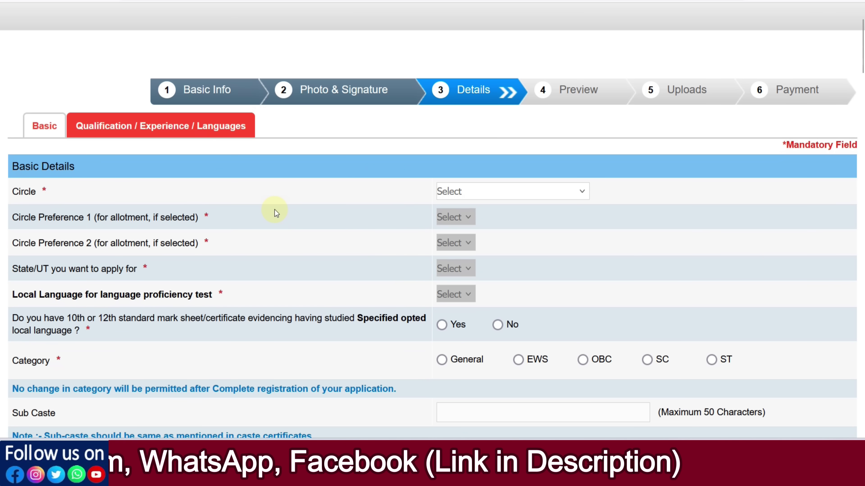
{"action": "scroll", "coordinate": [131, 204], "scroll_direction": "down", "scroll_amount": 3}
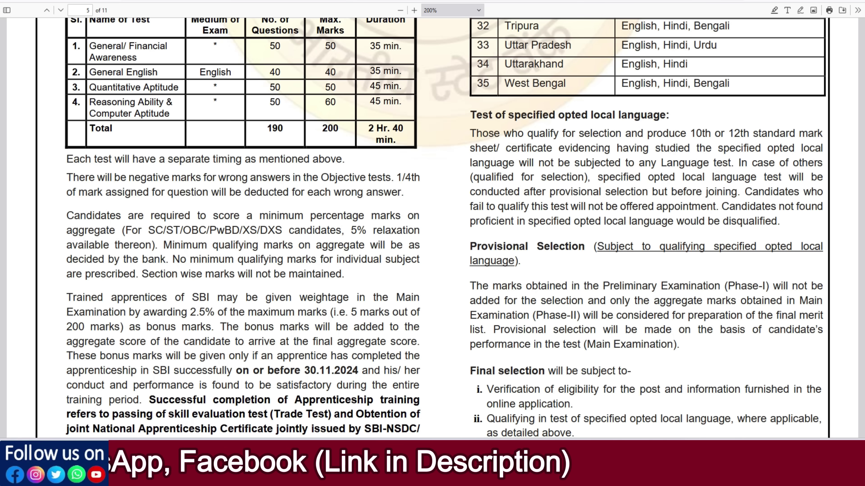
{"action": "scroll", "coordinate": [315, 190], "scroll_direction": "up", "scroll_amount": 10}
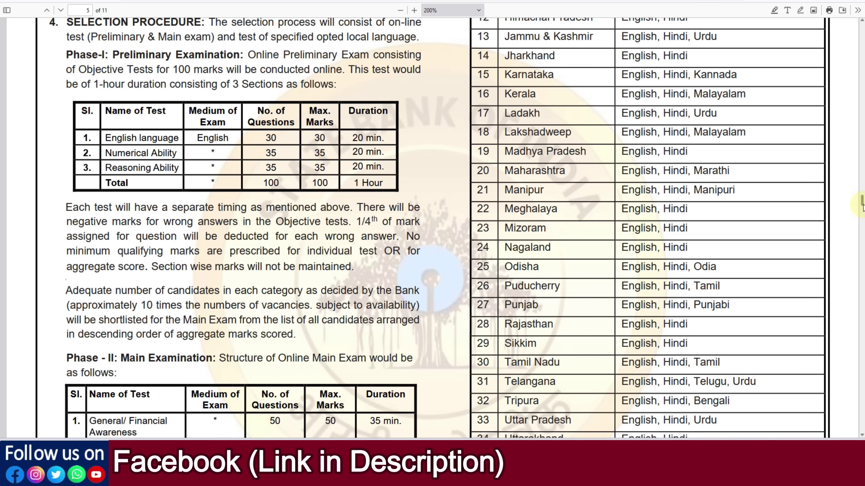
Step: Scroll the vacancy table to the Kolkata, Lucknow, Maharashtra and North Eastern rows
{"action": "left_click_drag", "start_coordinate": [862, 201], "coordinate": [862, 84]}
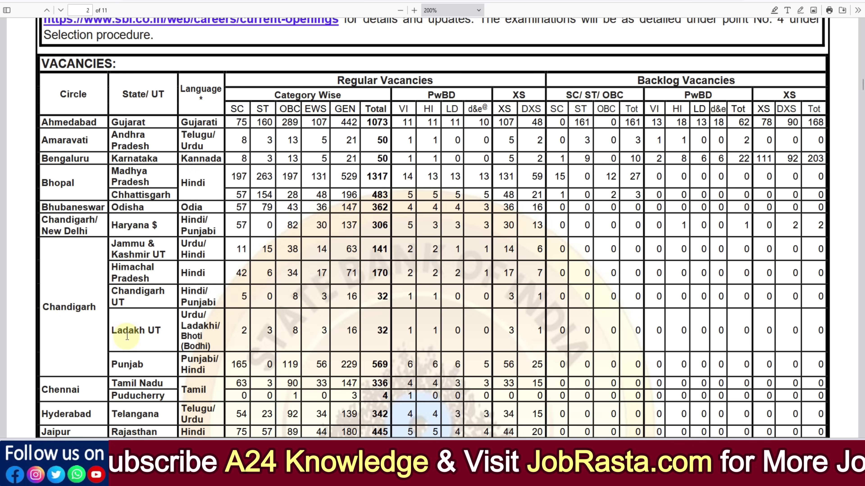
{"action": "scroll", "coordinate": [126, 337], "scroll_direction": "down", "scroll_amount": 6}
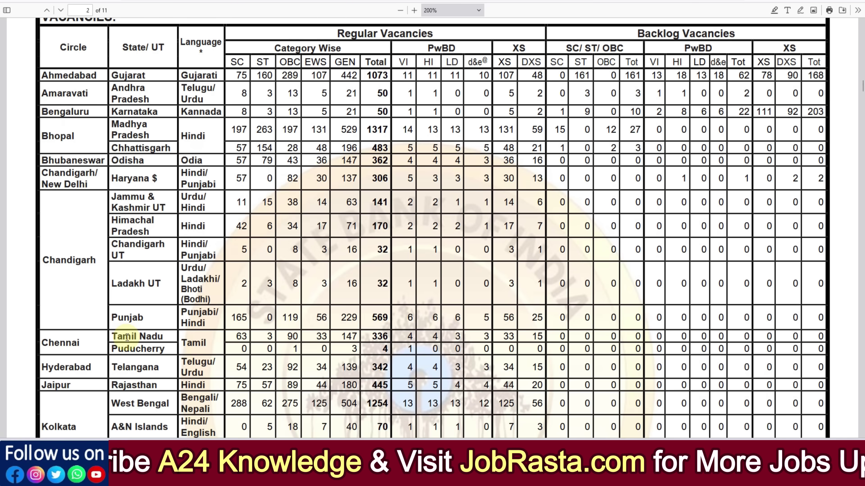
{"action": "scroll", "coordinate": [69, 347], "scroll_direction": "down", "scroll_amount": 1}
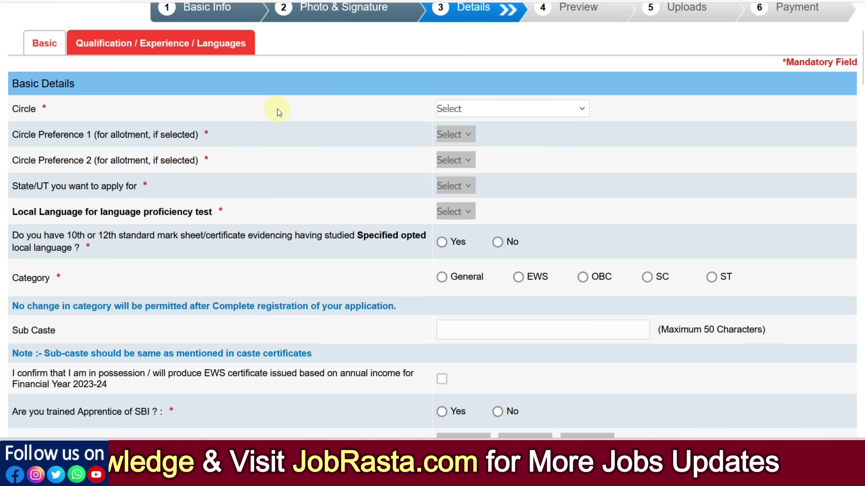
{"action": "left_click", "coordinate": [476, 111]}
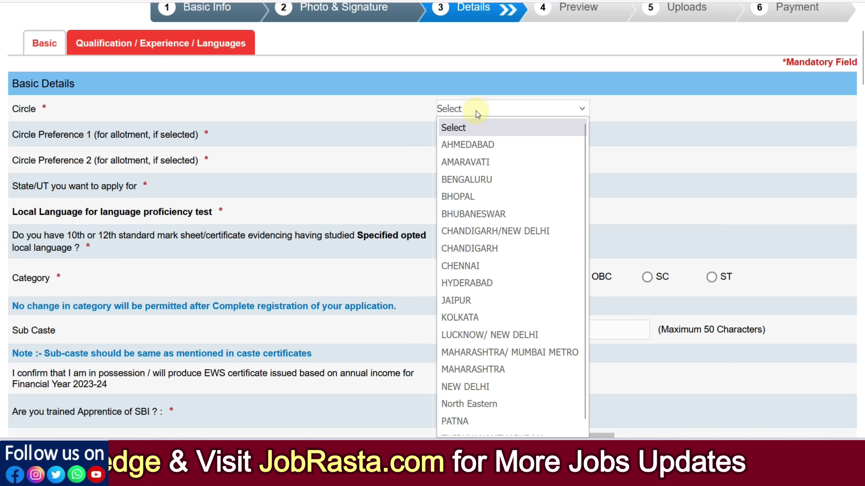
Step: Try JAIPUR, NEW DELHI, MAHARASHTRA and KOLKATA as the Circle, checking their available states
{"action": "left_click", "coordinate": [463, 301]}
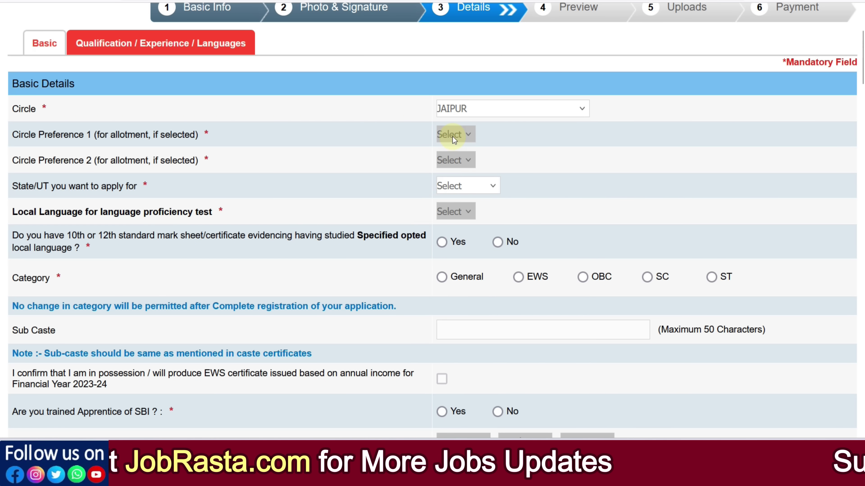
{"action": "left_click", "coordinate": [459, 114]}
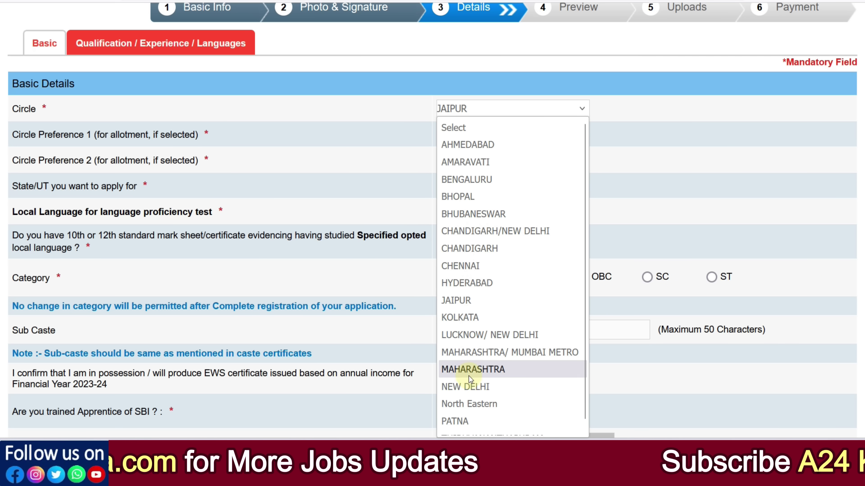
{"action": "left_click", "coordinate": [467, 386]}
{"action": "left_click", "coordinate": [482, 180]}
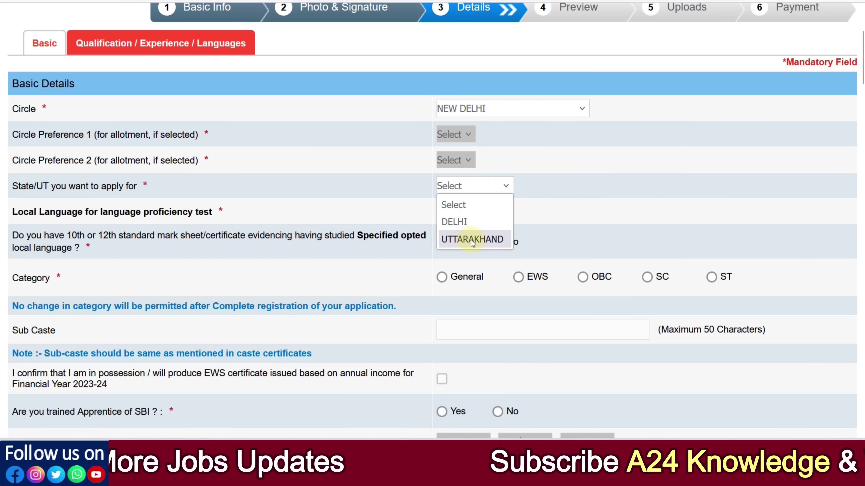
{"action": "left_click", "coordinate": [453, 113]}
{"action": "scroll", "coordinate": [485, 289], "scroll_direction": "down", "scroll_amount": 1}
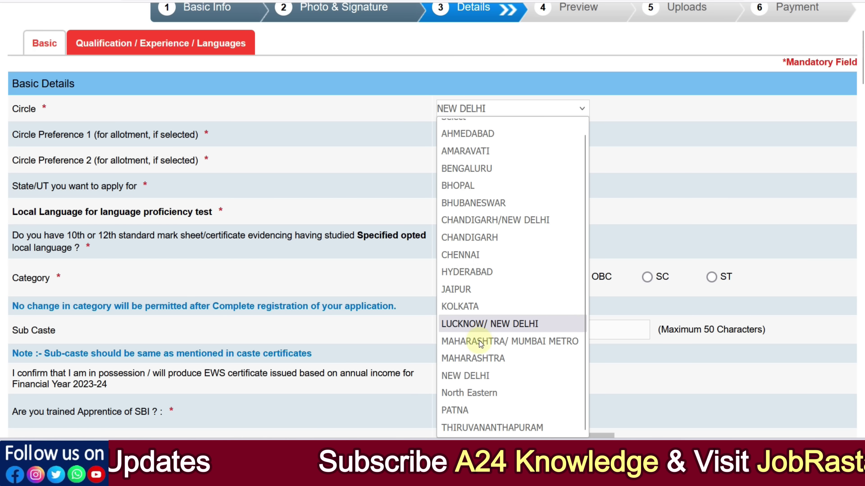
{"action": "left_click", "coordinate": [475, 358]}
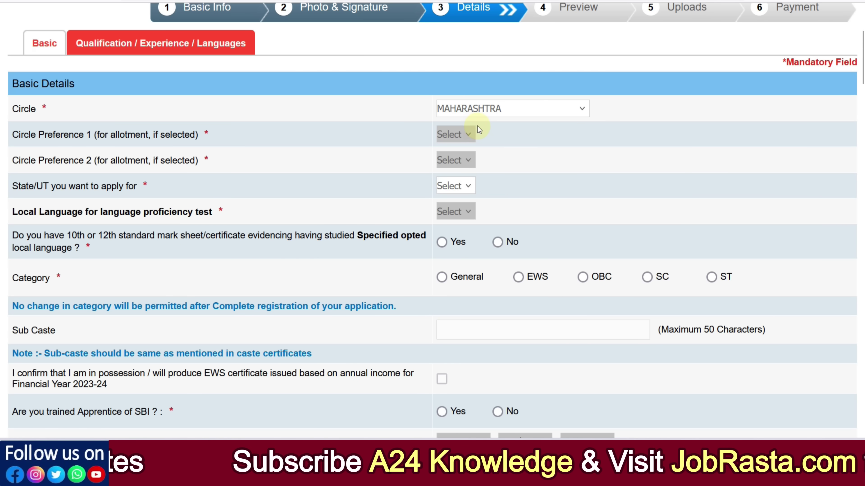
{"action": "left_click", "coordinate": [479, 109]}
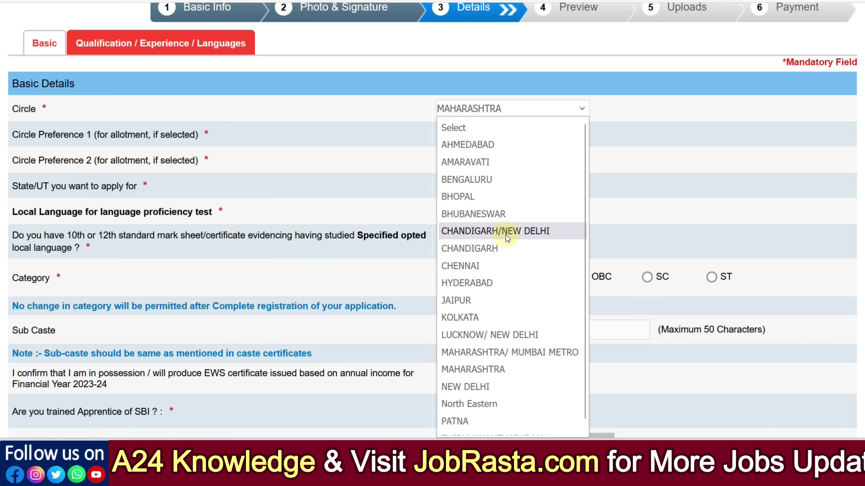
{"action": "scroll", "coordinate": [507, 337], "scroll_direction": "down", "scroll_amount": 1}
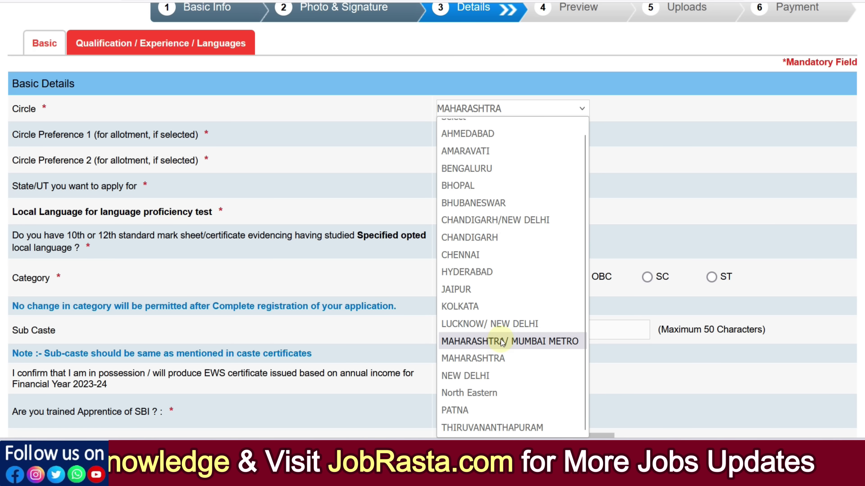
{"action": "left_click", "coordinate": [487, 313]}
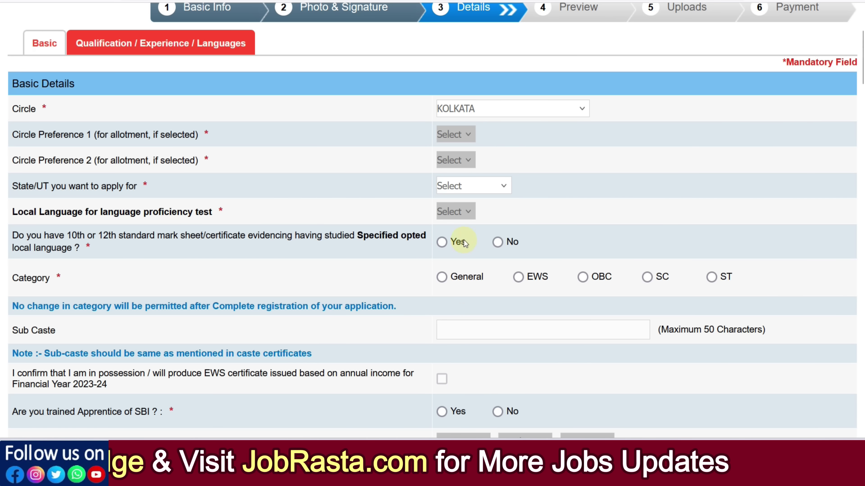
{"action": "left_click", "coordinate": [462, 188]}
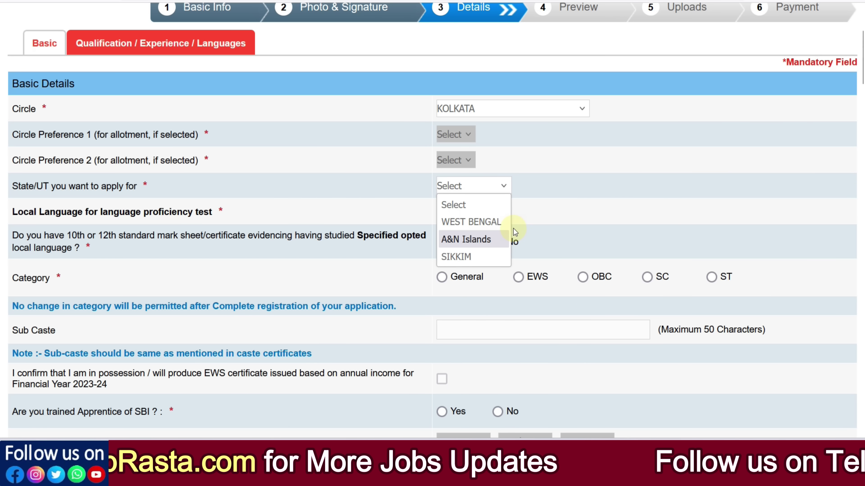
{"action": "left_click", "coordinate": [532, 228]}
Step: Switch the Circle to MAHARASHTRA/ MUMBAI METRO, then settle on CHANDIGARH/NEW DELHI
{"action": "left_click", "coordinate": [471, 109]}
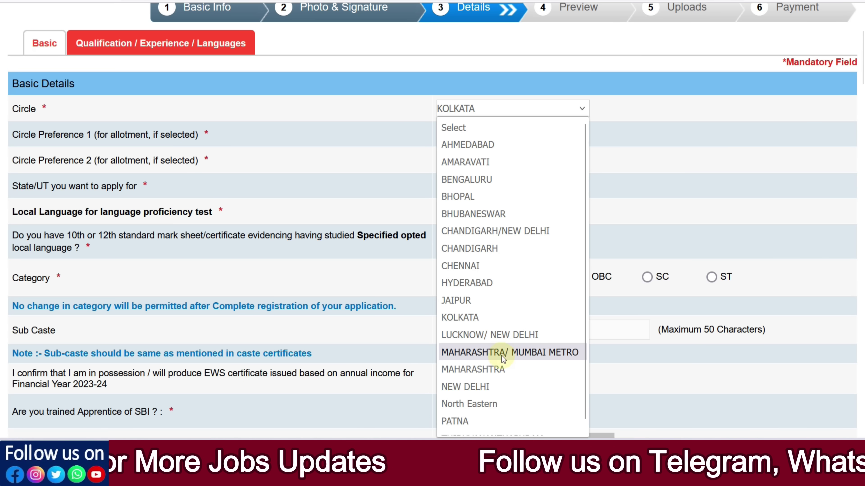
{"action": "left_click", "coordinate": [527, 352]}
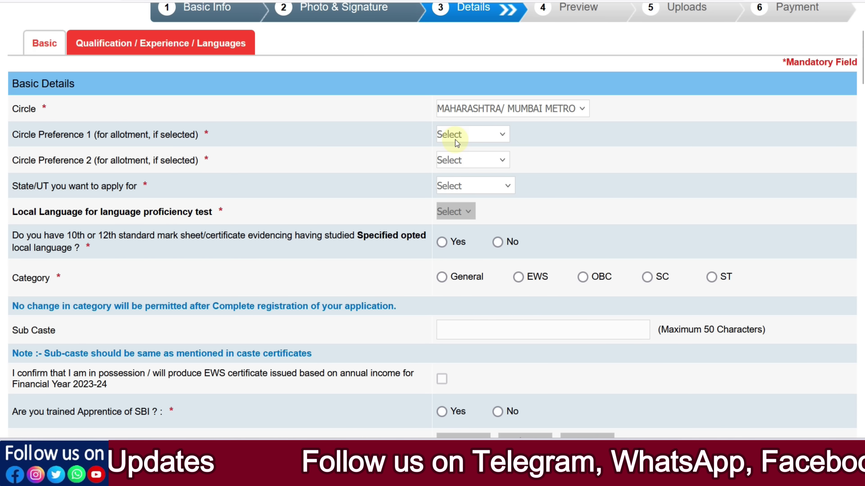
{"action": "left_click", "coordinate": [479, 112]}
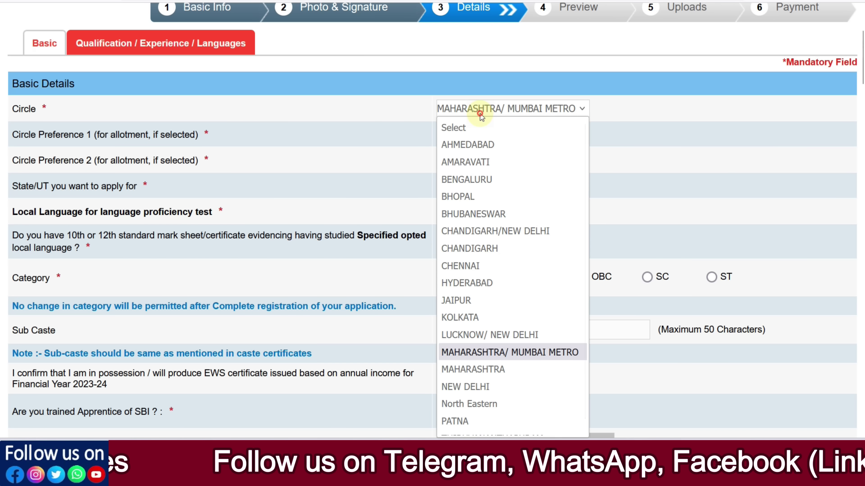
{"action": "scroll", "coordinate": [516, 316], "scroll_direction": "down", "scroll_amount": 1}
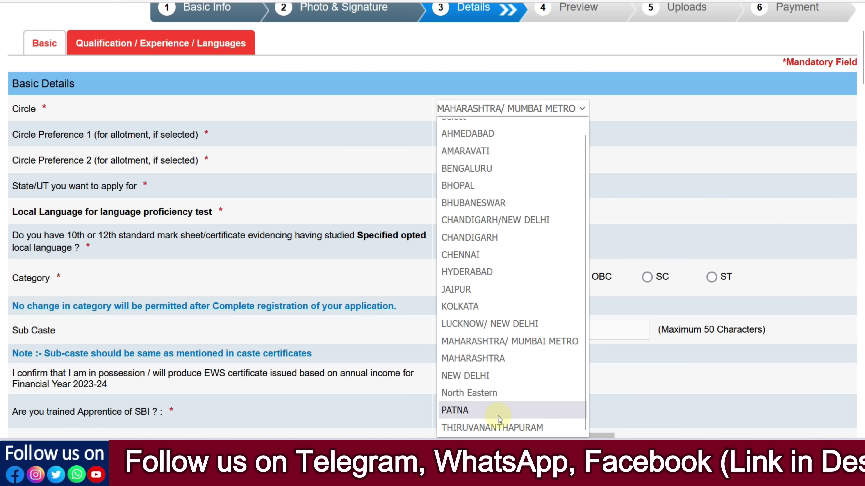
{"action": "left_click", "coordinate": [518, 342]}
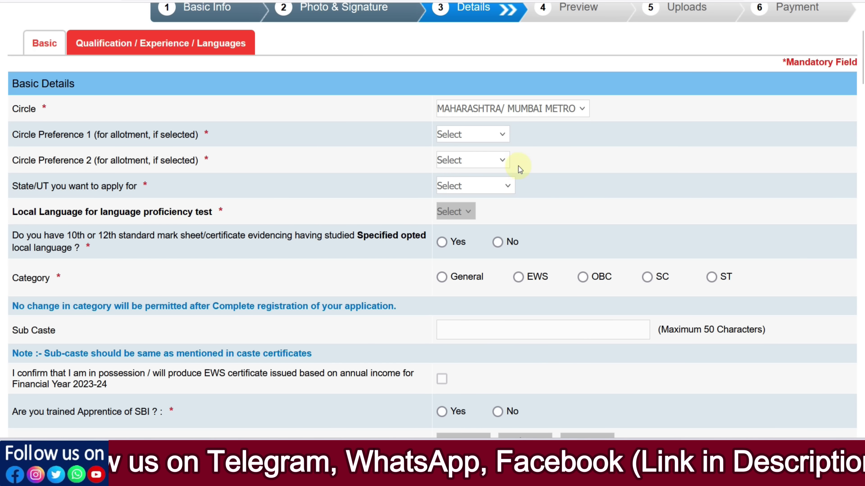
{"action": "left_click", "coordinate": [513, 109]}
{"action": "left_click", "coordinate": [506, 232]}
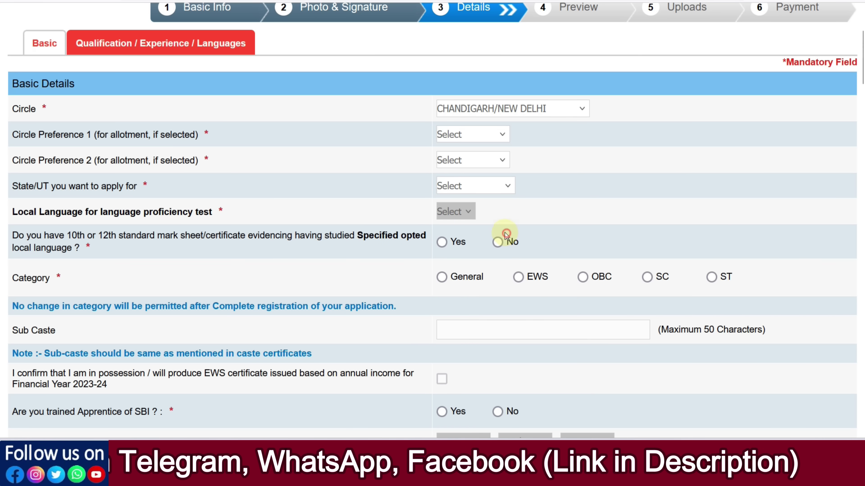
Step: Set preferences New Delhi then Chandigarh, state HARYANA and local language Hindi
{"action": "left_click", "coordinate": [469, 139]}
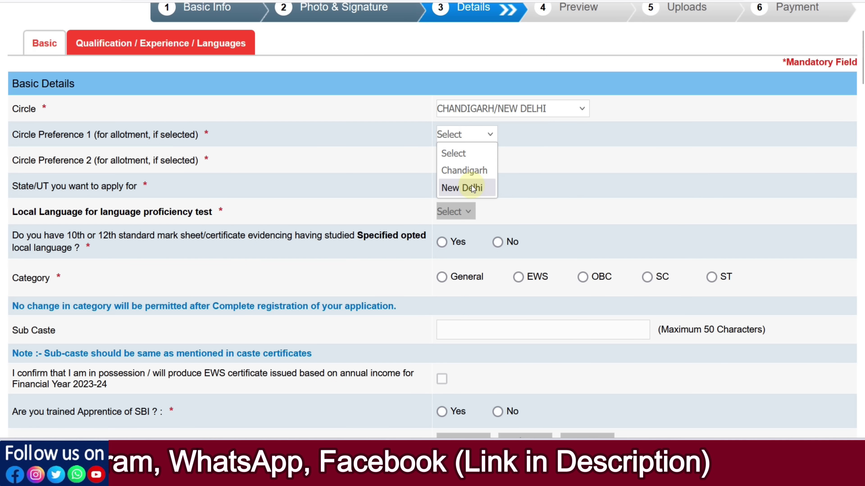
{"action": "left_click", "coordinate": [472, 187]}
{"action": "left_click", "coordinate": [475, 161]}
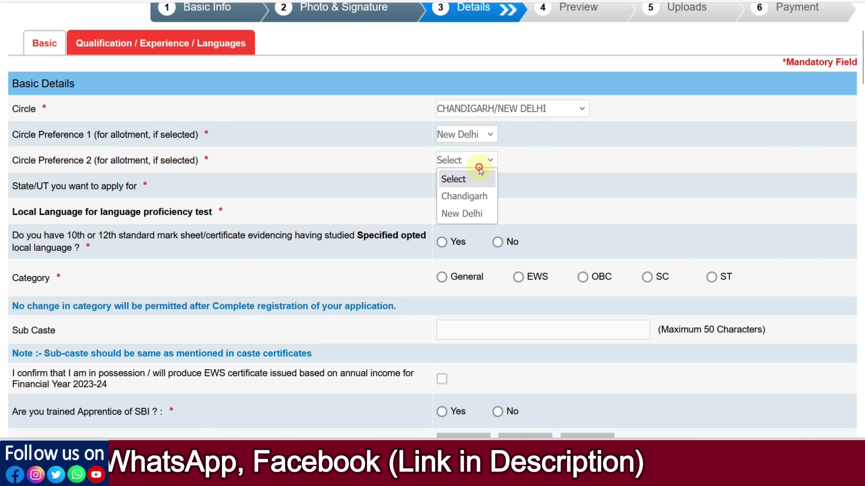
{"action": "left_click", "coordinate": [472, 196]}
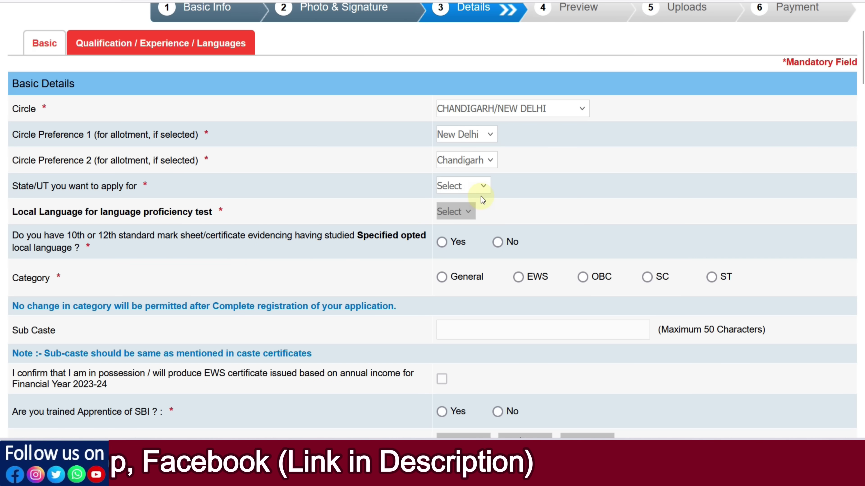
{"action": "left_click", "coordinate": [472, 193]}
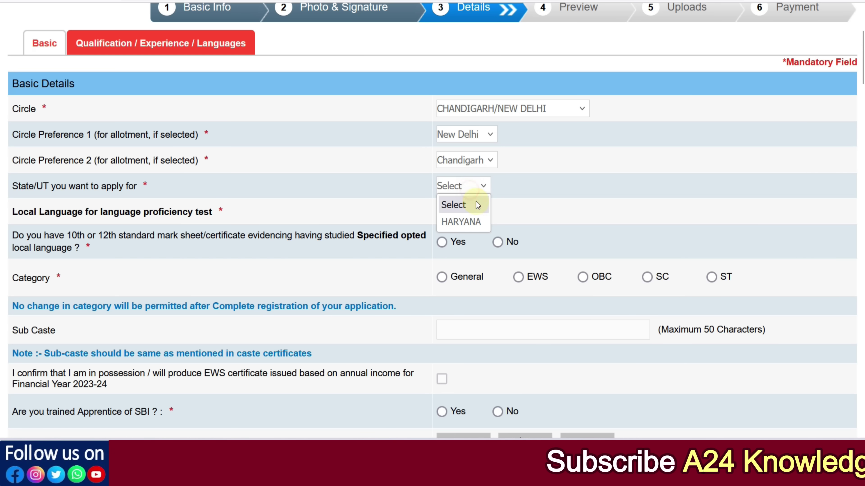
{"action": "left_click", "coordinate": [452, 222]}
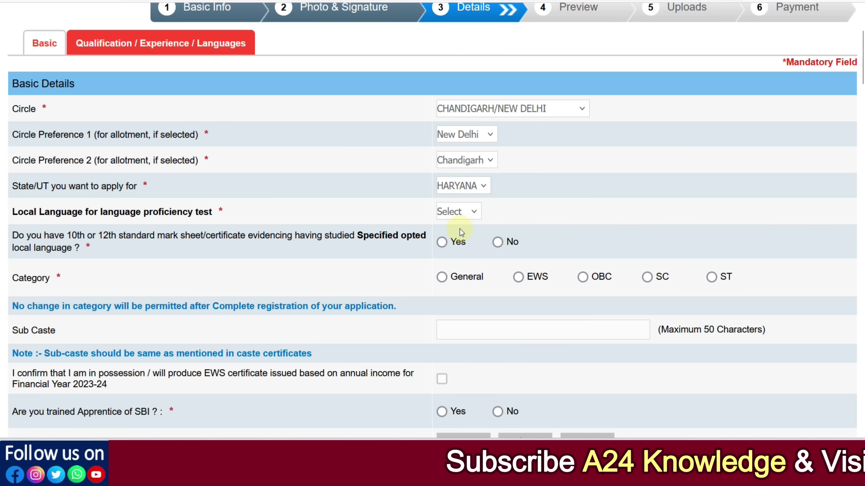
{"action": "left_click", "coordinate": [455, 218]}
{"action": "left_click", "coordinate": [464, 248]}
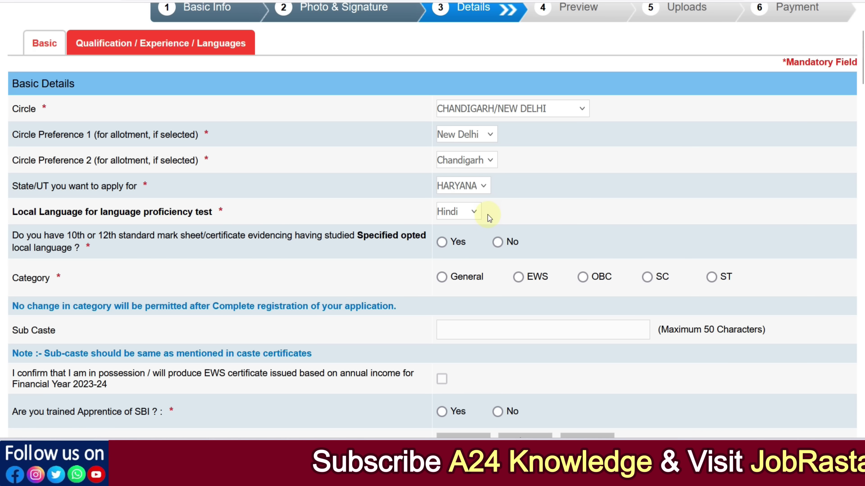
{"action": "left_click", "coordinate": [477, 113]}
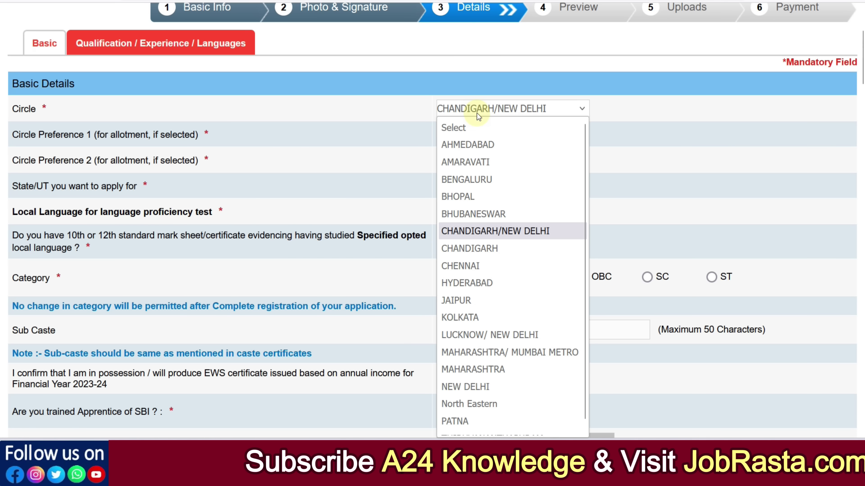
Step: Set Circle to NEW DELHI, State/UT to DELHI and local language to Hindi
{"action": "left_click", "coordinate": [474, 386]}
{"action": "left_click", "coordinate": [465, 187]}
{"action": "left_click", "coordinate": [464, 221]}
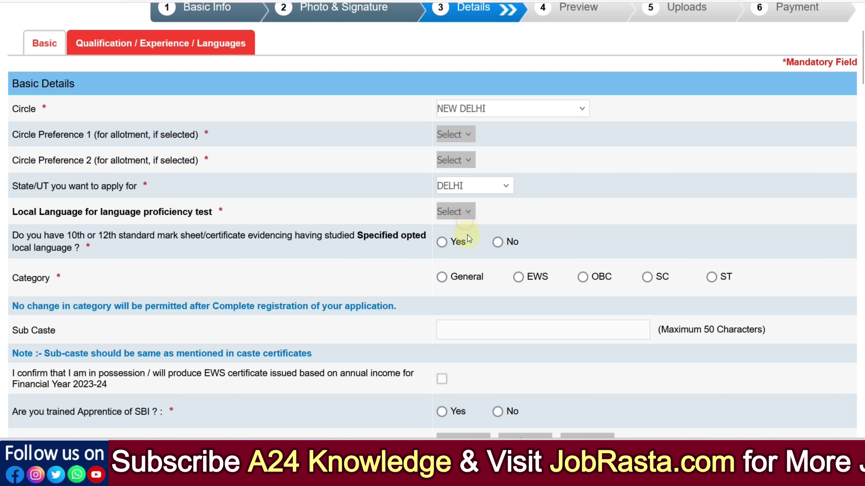
{"action": "left_click", "coordinate": [458, 214]}
{"action": "left_click", "coordinate": [456, 247]}
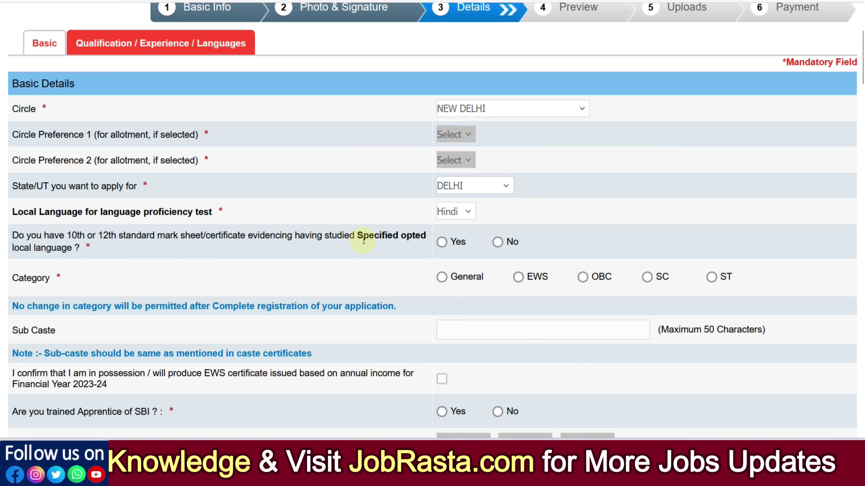
Step: Answer Yes for the local-language mark sheet and choose OBC as the category, dismissing the alert
{"action": "left_click", "coordinate": [442, 242]}
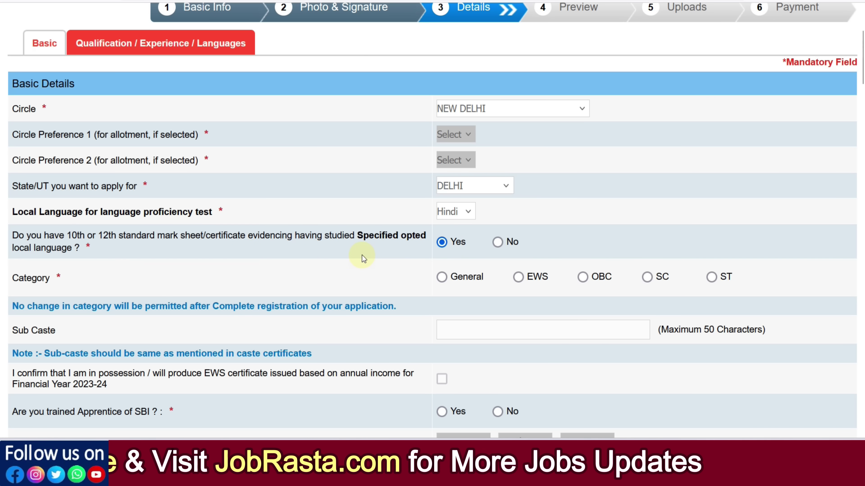
{"action": "scroll", "coordinate": [362, 256], "scroll_direction": "down", "scroll_amount": 2}
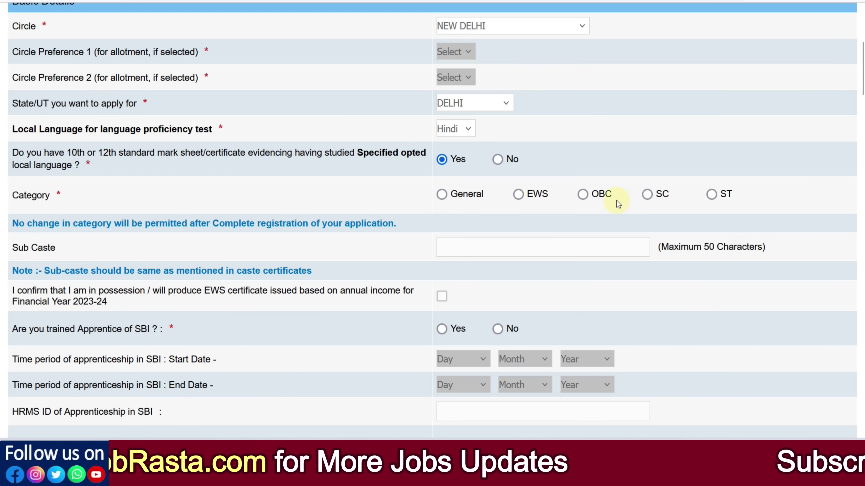
{"action": "left_click", "coordinate": [581, 195]}
{"action": "left_click", "coordinate": [506, 259]}
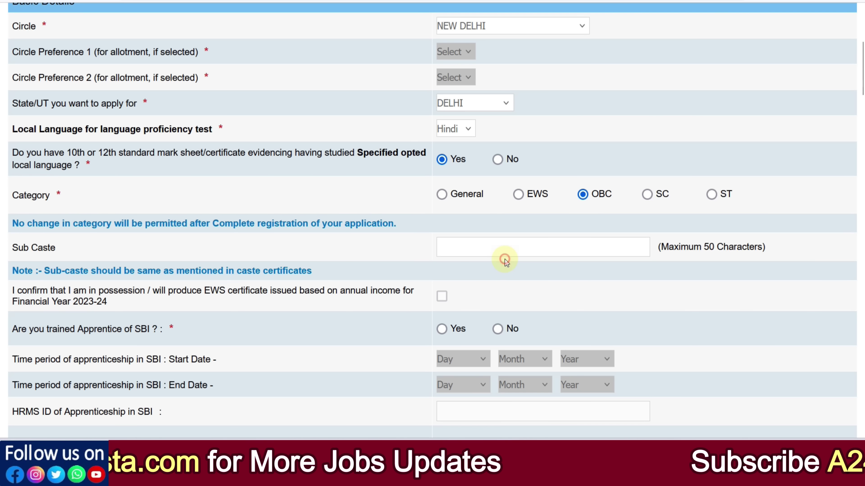
Step: Enter SAINI as the applicant's sub caste in the OBC Sub Caste field
{"action": "left_click", "coordinate": [447, 253]}
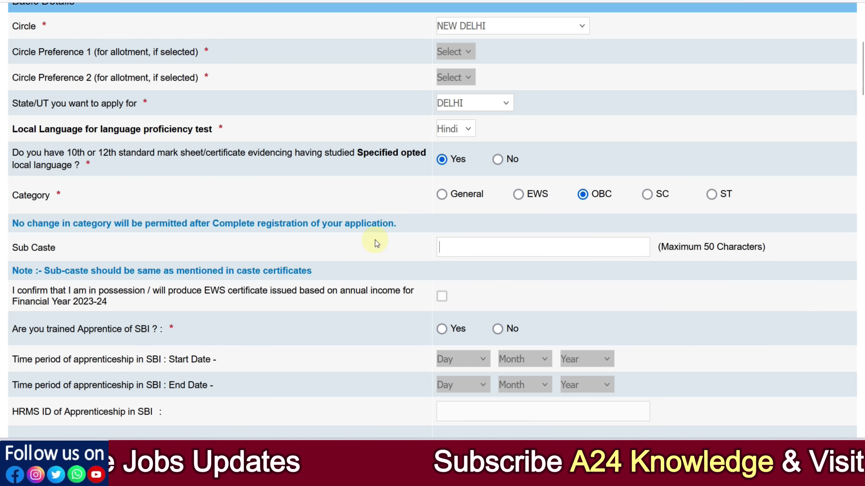
{"action": "left_click", "coordinate": [467, 248]}
{"action": "type", "text": "sa"}
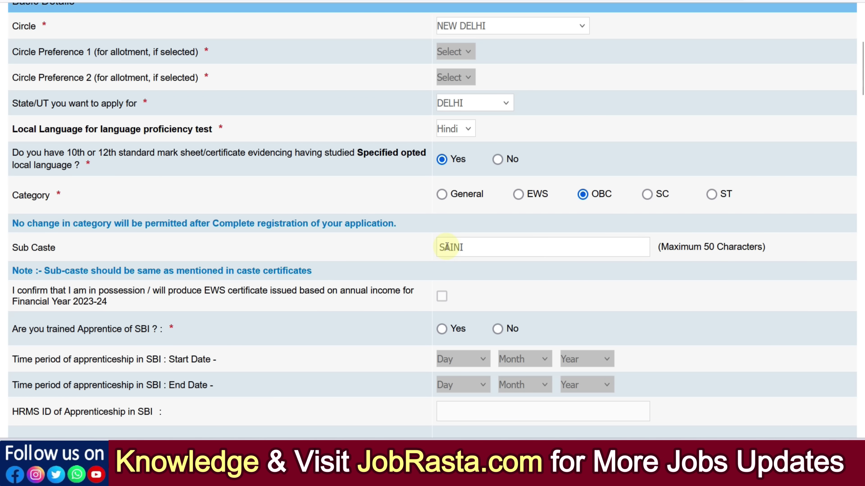
{"action": "scroll", "coordinate": [445, 246], "scroll_direction": "down", "scroll_amount": 5}
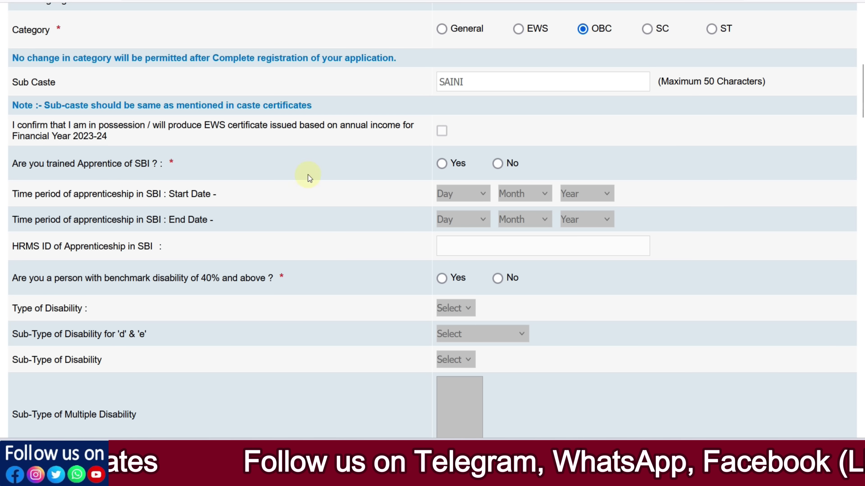
Step: Answer No to being a trained SBI apprentice
{"action": "left_click", "coordinate": [441, 164]}
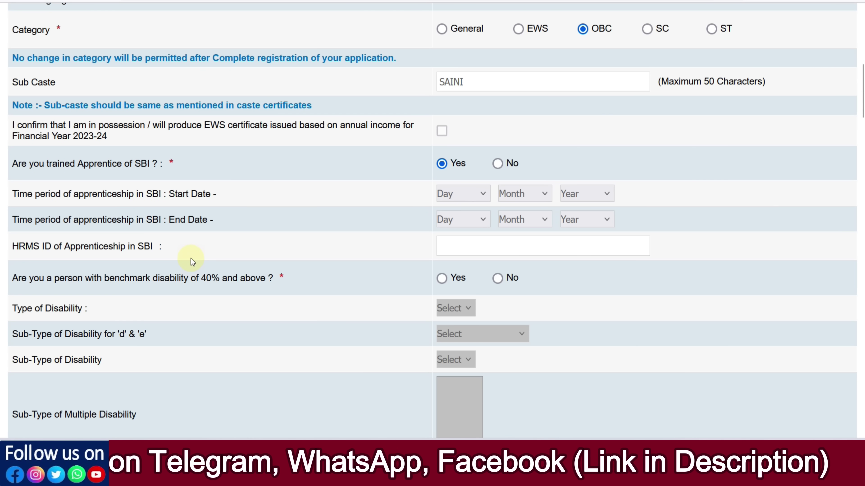
{"action": "left_click", "coordinate": [501, 167]}
{"action": "scroll", "coordinate": [527, 230], "scroll_direction": "down", "scroll_amount": 5}
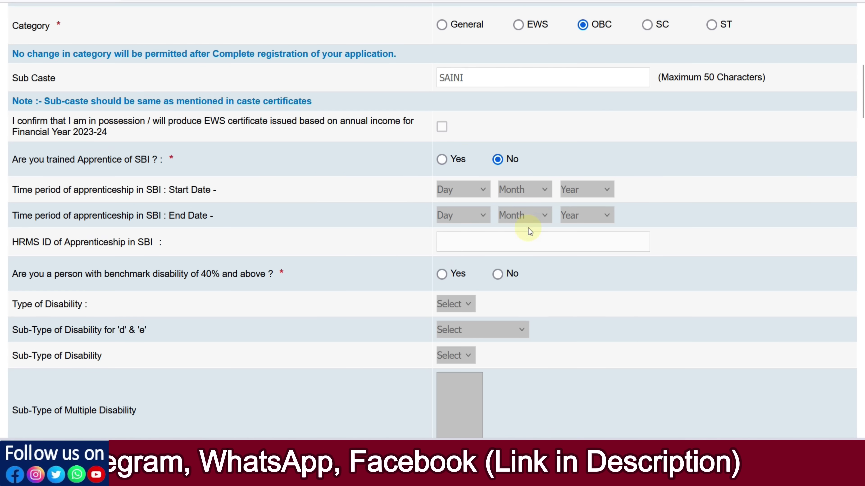
Step: Mark benchmark disability Yes with type HI and sub-type HH – Hard of Hearing
{"action": "left_click", "coordinate": [441, 113]}
{"action": "left_click", "coordinate": [449, 142]}
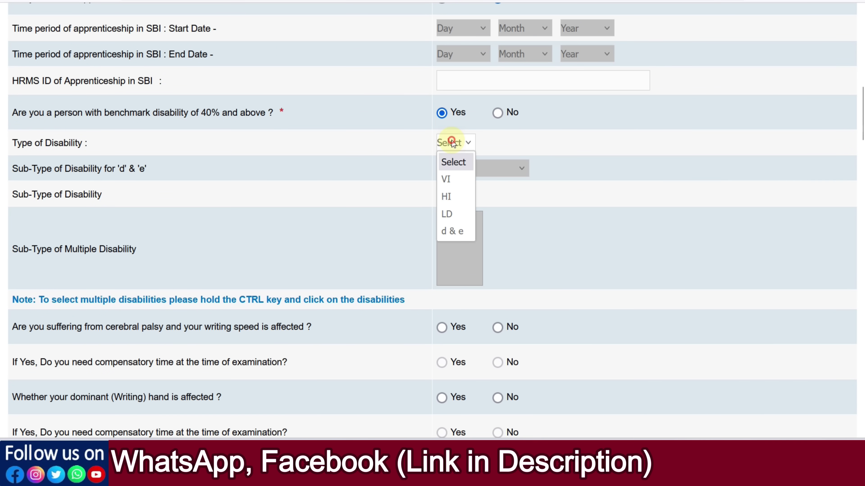
{"action": "left_click", "coordinate": [446, 204]}
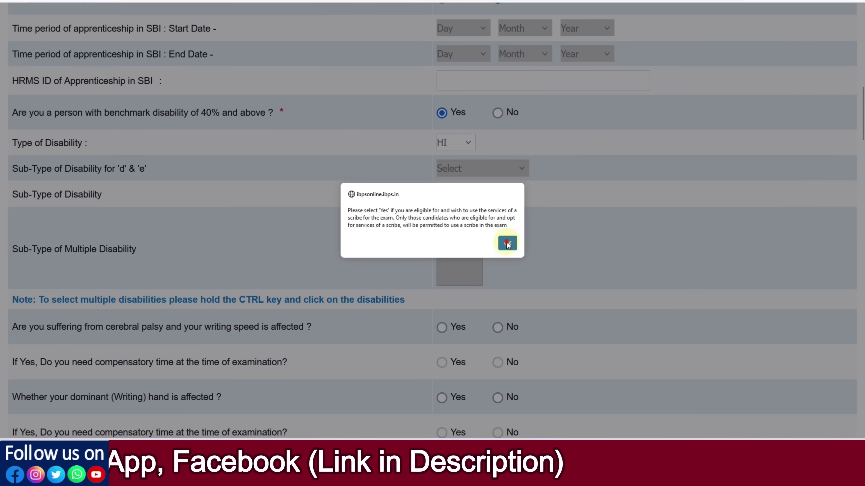
{"action": "left_click", "coordinate": [507, 242]}
{"action": "left_click", "coordinate": [465, 193]}
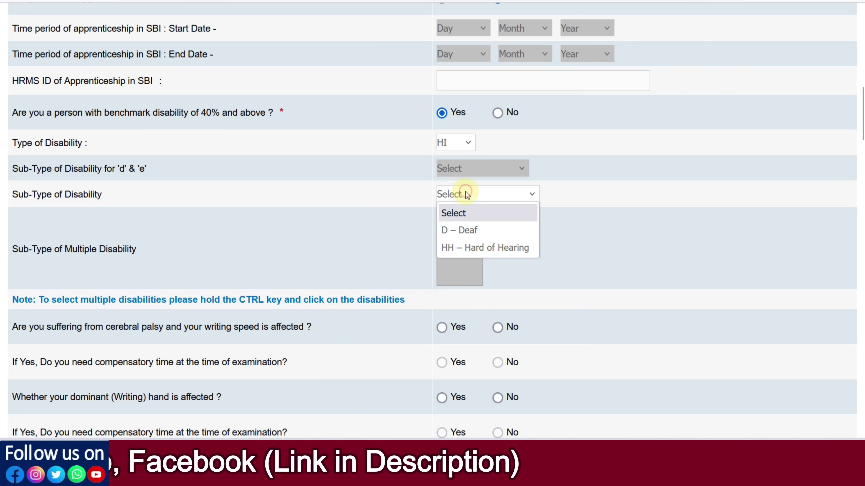
{"action": "left_click", "coordinate": [473, 247]}
{"action": "scroll", "coordinate": [500, 247], "scroll_direction": "down", "scroll_amount": 5}
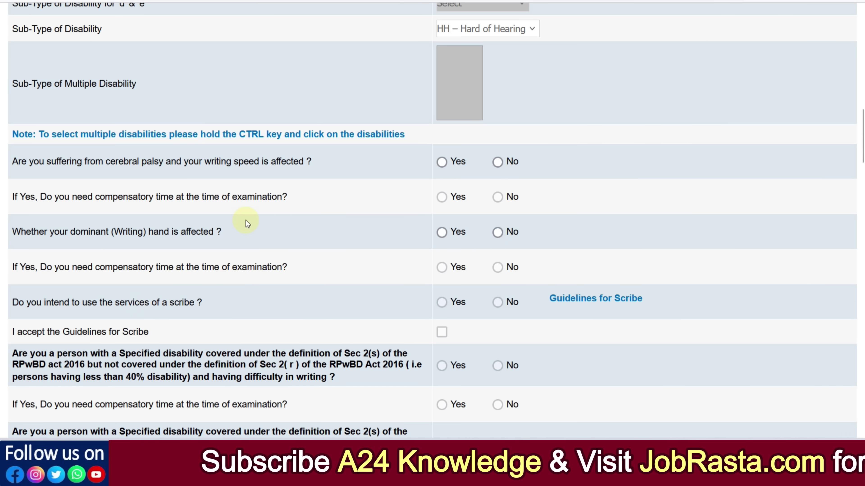
{"action": "scroll", "coordinate": [374, 288], "scroll_direction": "up", "scroll_amount": 2}
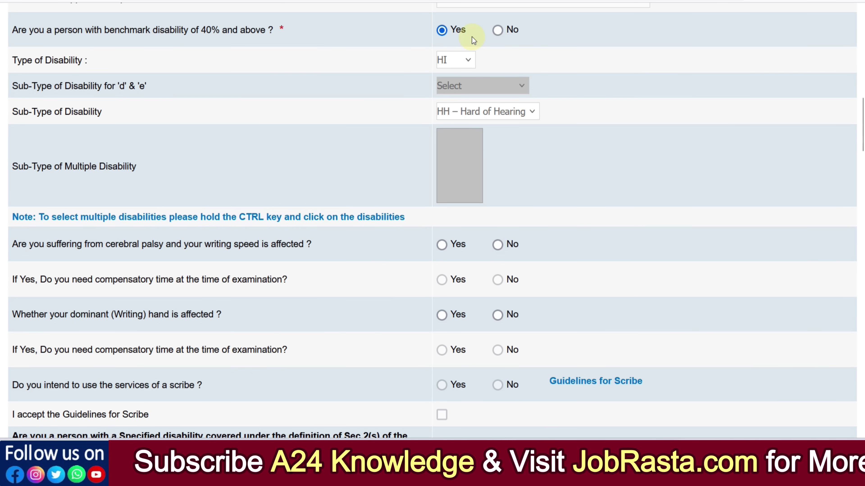
Step: Switch benchmark disability back to No and answer No to the specified-disability writing question
{"action": "left_click", "coordinate": [497, 30]}
{"action": "scroll", "coordinate": [523, 193], "scroll_direction": "down", "scroll_amount": 4}
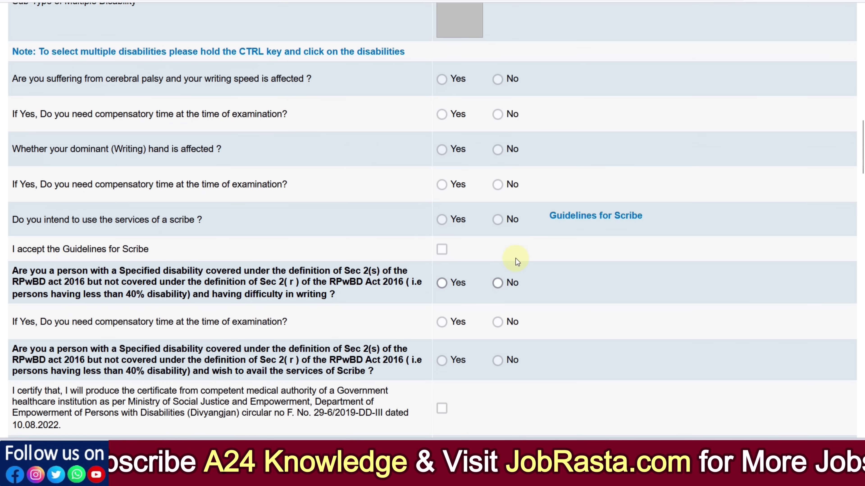
{"action": "left_click", "coordinate": [498, 282]}
Step: Set the religion to Hindu
{"action": "scroll", "coordinate": [507, 234], "scroll_direction": "down", "scroll_amount": 5}
{"action": "scroll", "coordinate": [507, 234], "scroll_direction": "down", "scroll_amount": 1}
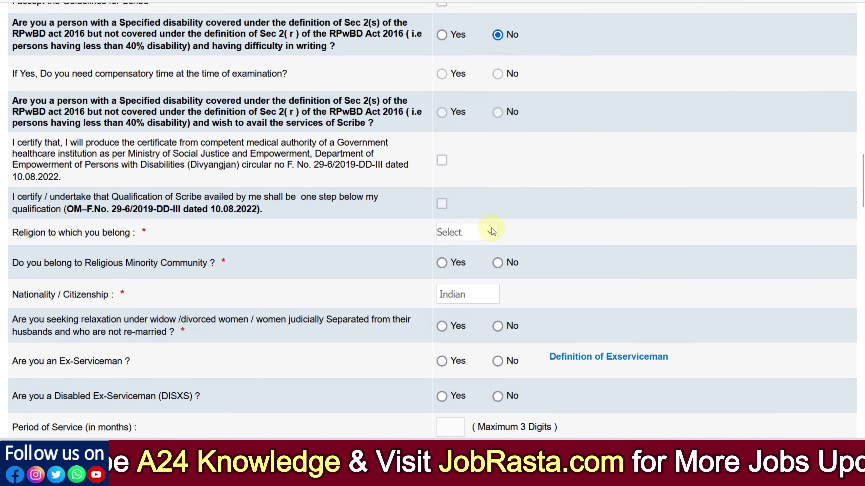
{"action": "left_click", "coordinate": [465, 236]}
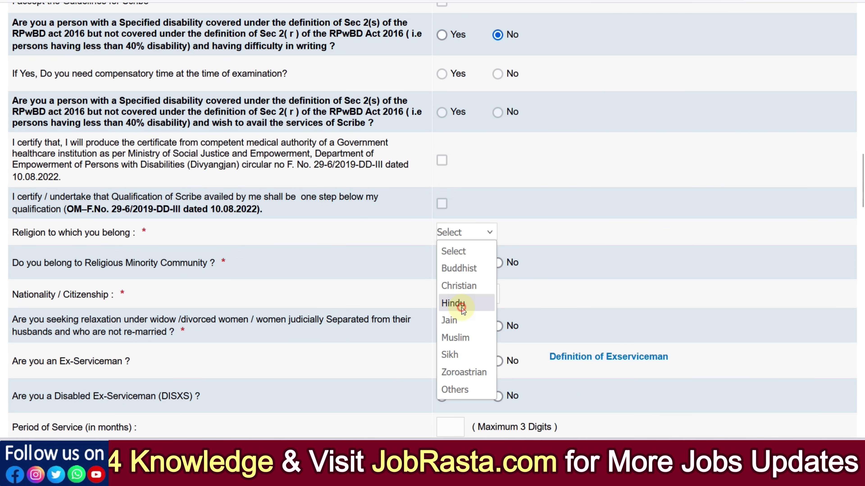
{"action": "left_click", "coordinate": [461, 305]}
{"action": "scroll", "coordinate": [529, 280], "scroll_direction": "down", "scroll_amount": 1}
{"action": "scroll", "coordinate": [529, 279], "scroll_direction": "down", "scroll_amount": 4}
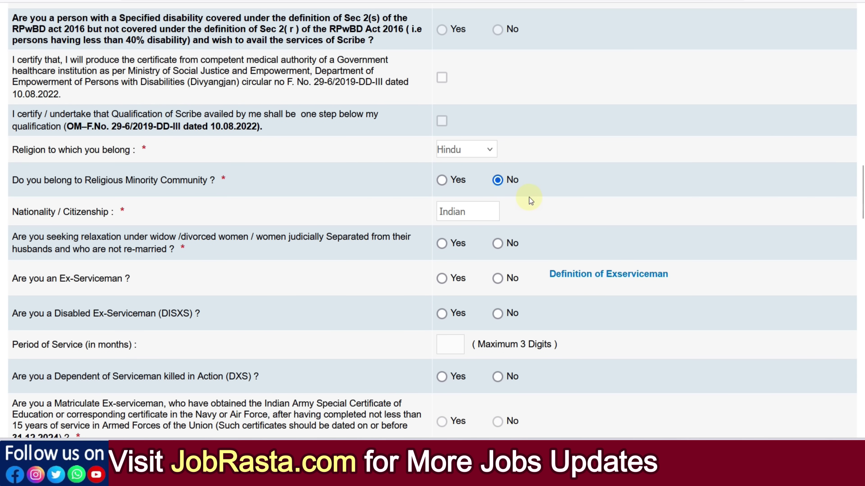
{"action": "scroll", "coordinate": [529, 198], "scroll_direction": "down", "scroll_amount": 3}
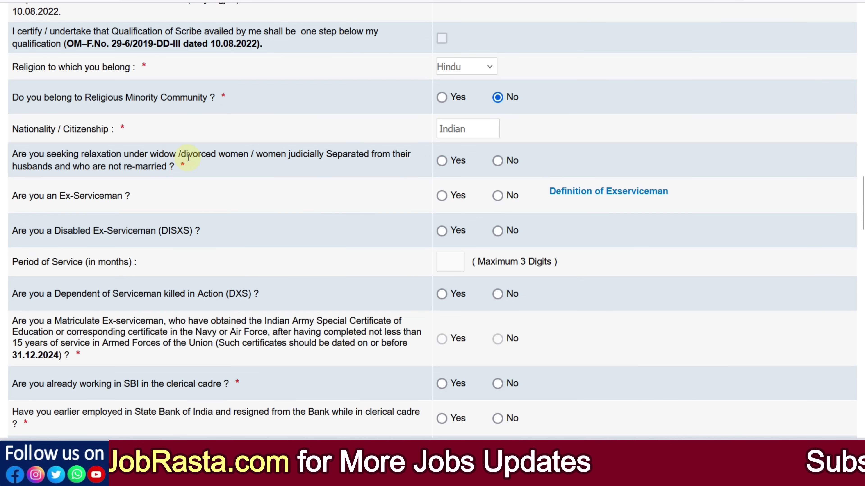
Step: Answer No to the widow relaxation, ex-serviceman and DXS dependent questions
{"action": "left_click", "coordinate": [496, 161]}
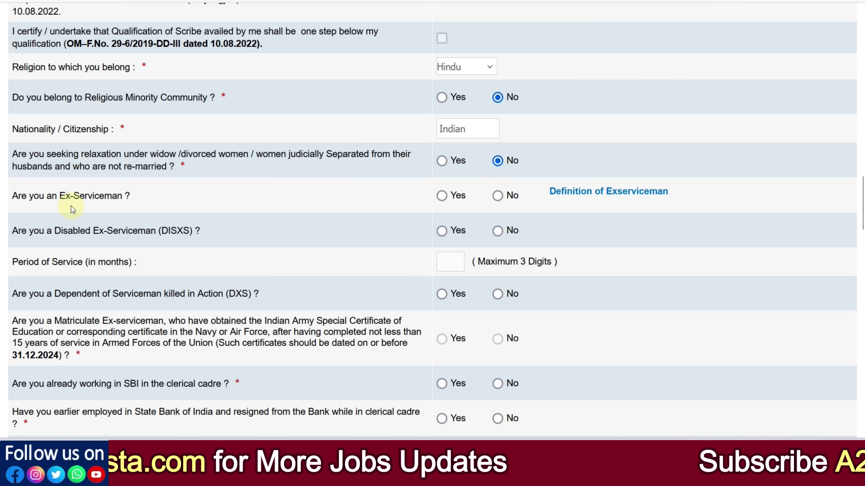
{"action": "left_click", "coordinate": [442, 197]}
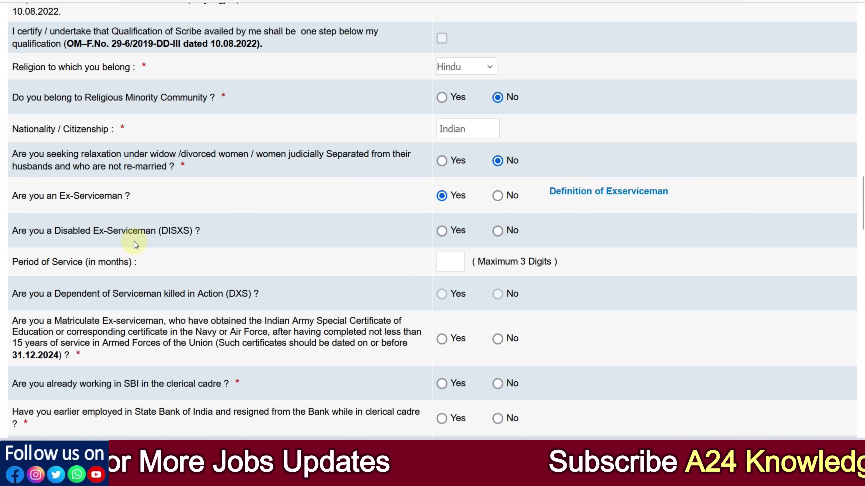
{"action": "left_click", "coordinate": [497, 231]}
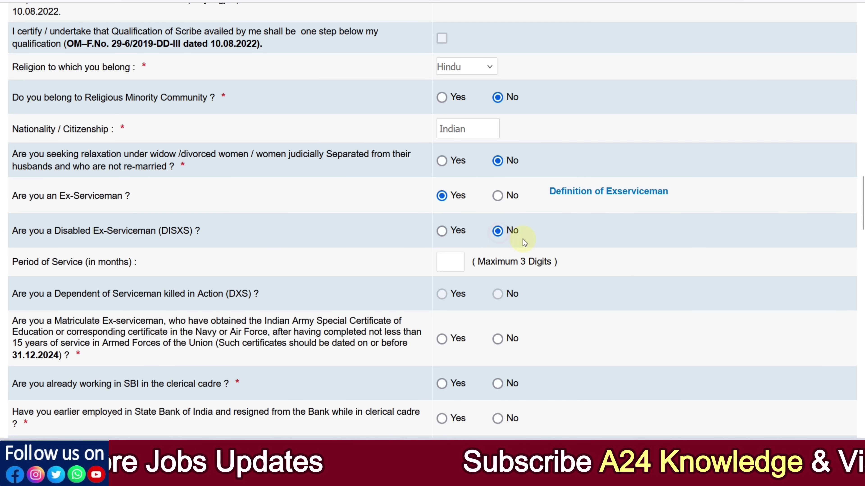
{"action": "scroll", "coordinate": [477, 221], "scroll_direction": "down", "scroll_amount": 2}
{"action": "left_click", "coordinate": [446, 185]}
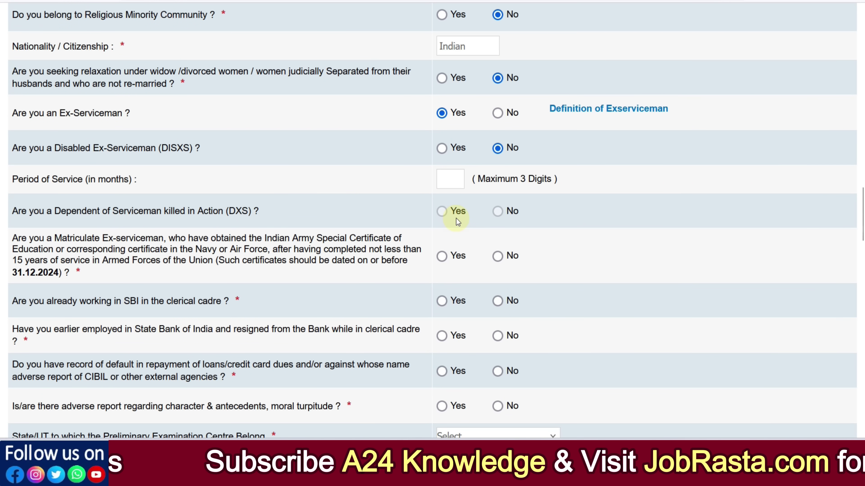
{"action": "left_click", "coordinate": [503, 113]}
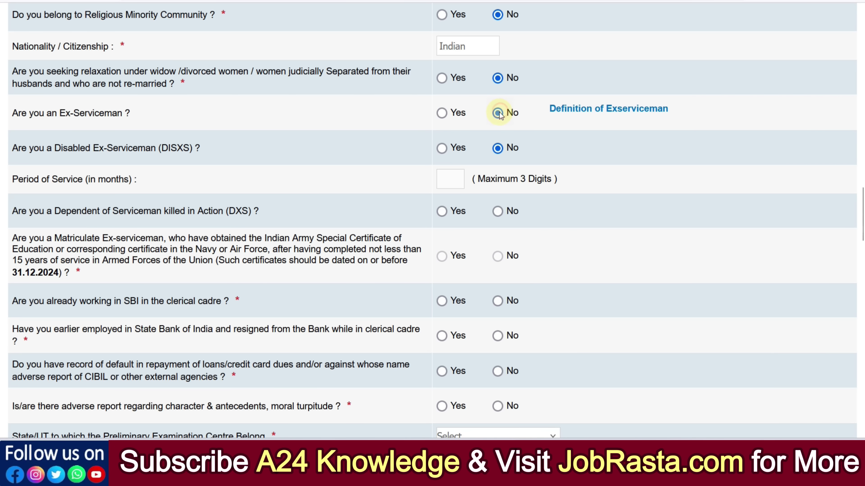
{"action": "left_click", "coordinate": [502, 211]}
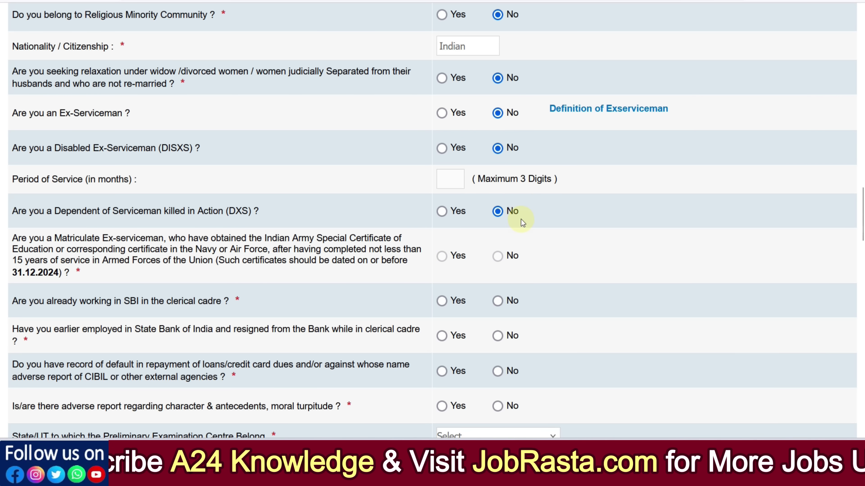
{"action": "scroll", "coordinate": [359, 226], "scroll_direction": "down", "scroll_amount": 3}
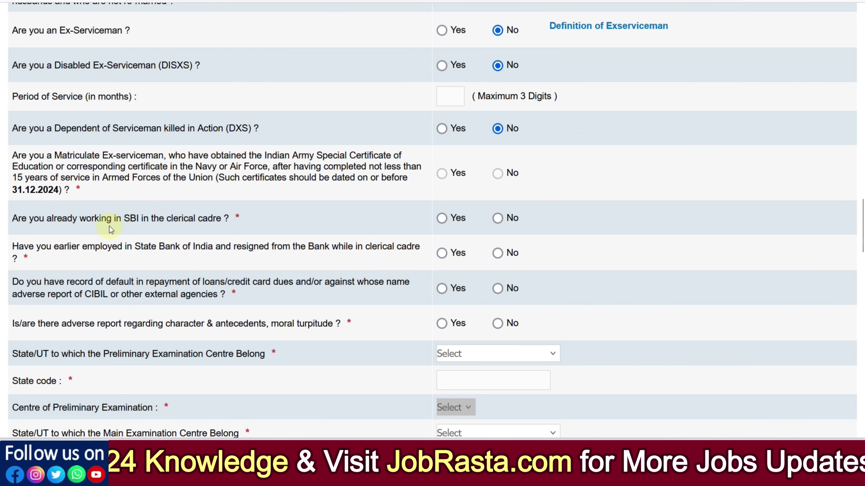
Step: Answer No to SBI clerical cadre, resignation from SBI and moral turpitude questions
{"action": "left_click", "coordinate": [498, 219]}
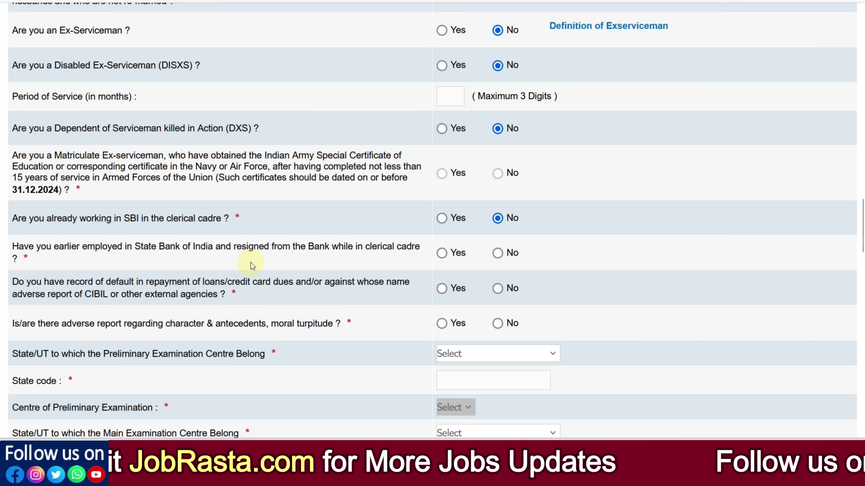
{"action": "left_click", "coordinate": [498, 254]}
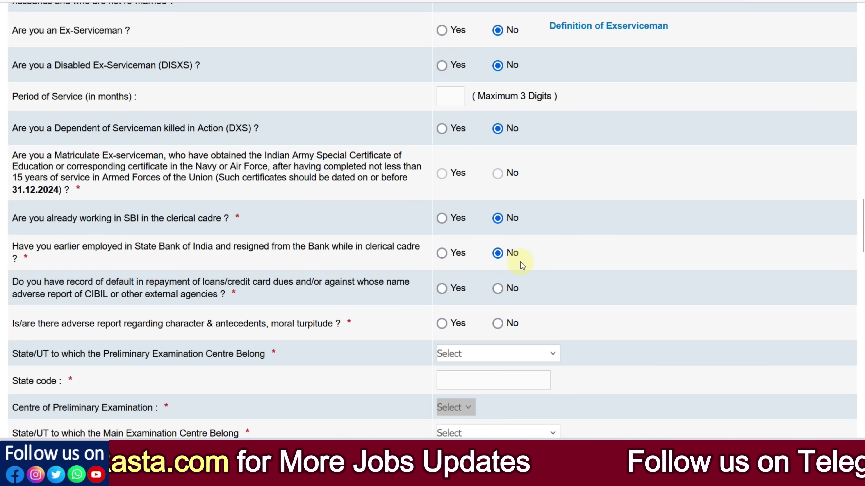
{"action": "scroll", "coordinate": [520, 262], "scroll_direction": "down", "scroll_amount": 3}
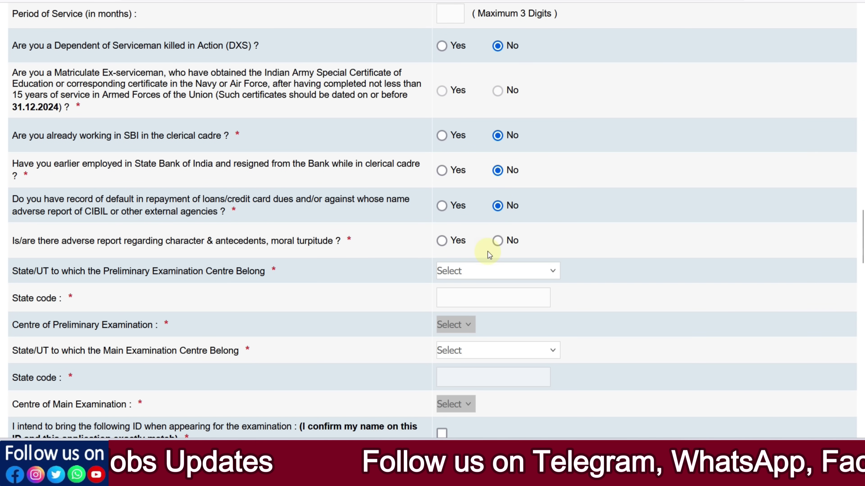
{"action": "left_click", "coordinate": [497, 241]}
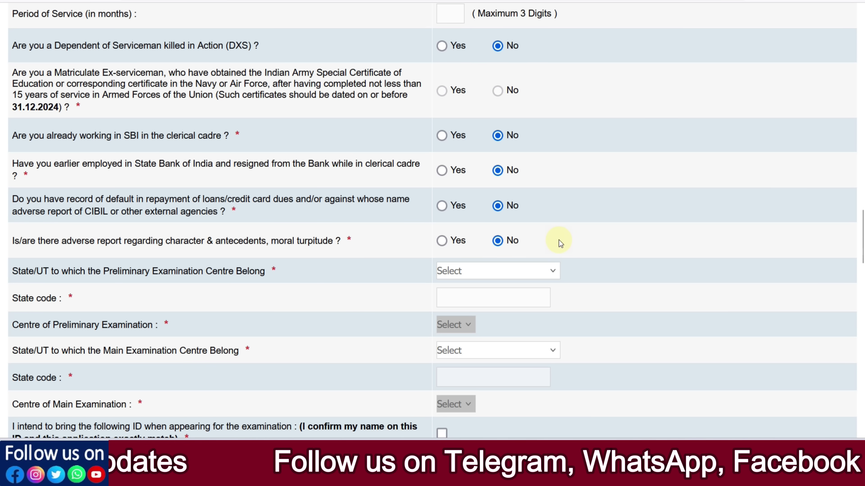
{"action": "scroll", "coordinate": [559, 238], "scroll_direction": "down", "scroll_amount": 6}
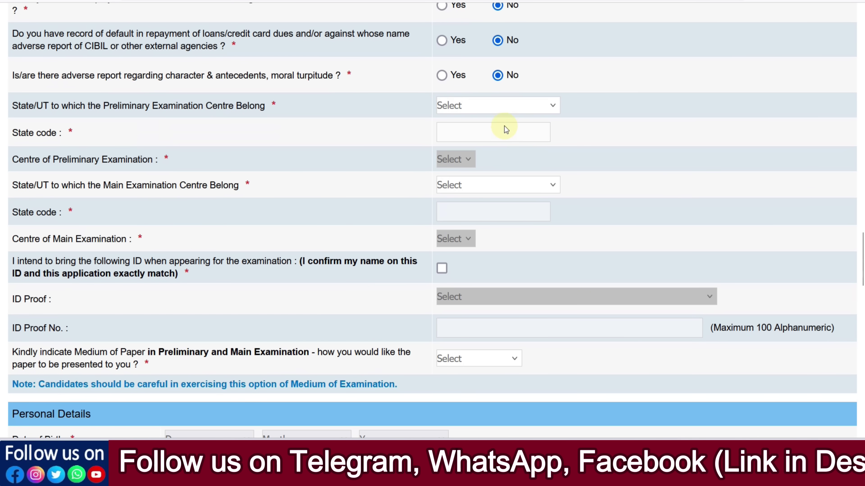
Step: Choose Rajasthan–Jaipur for both the preliminary and main exam centres
{"action": "left_click", "coordinate": [494, 109]}
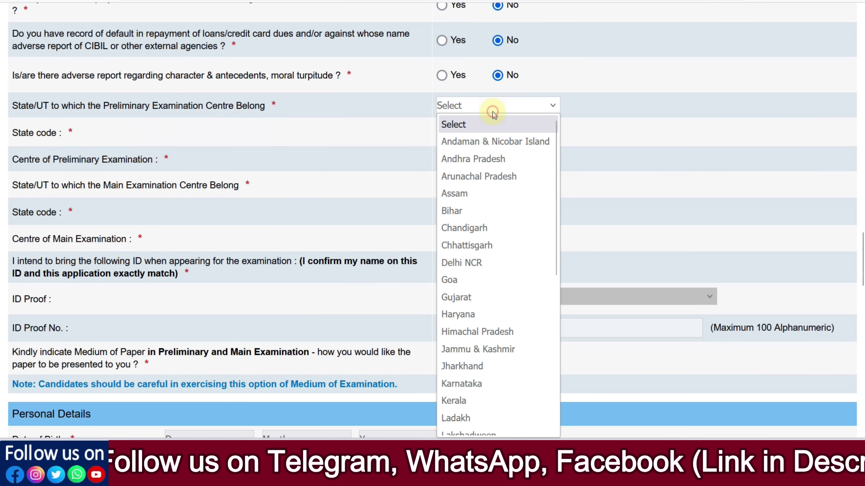
{"action": "scroll", "coordinate": [498, 238], "scroll_direction": "down", "scroll_amount": 5}
{"action": "left_click", "coordinate": [483, 307]}
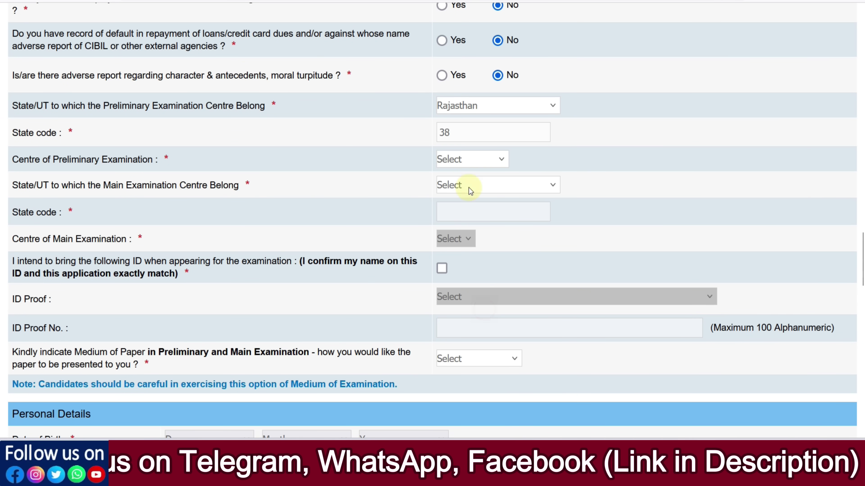
{"action": "left_click", "coordinate": [464, 160]}
{"action": "left_click", "coordinate": [457, 247]}
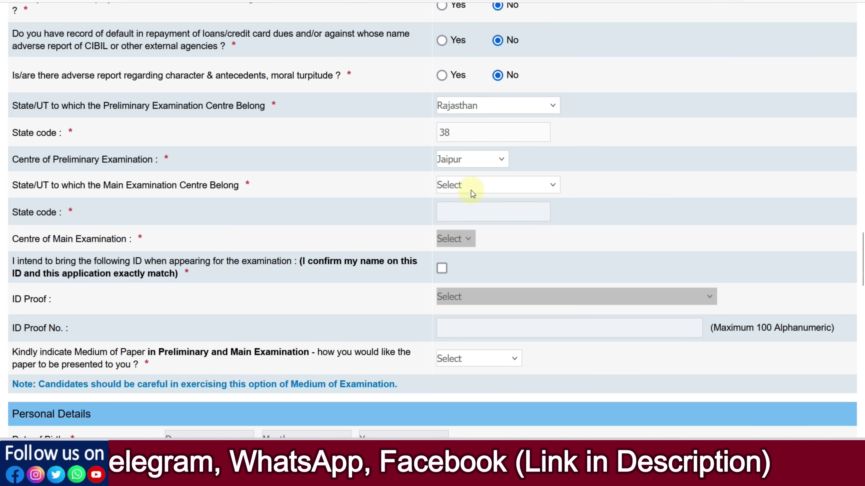
{"action": "left_click", "coordinate": [471, 188]}
{"action": "scroll", "coordinate": [470, 302], "scroll_direction": "down", "scroll_amount": 5}
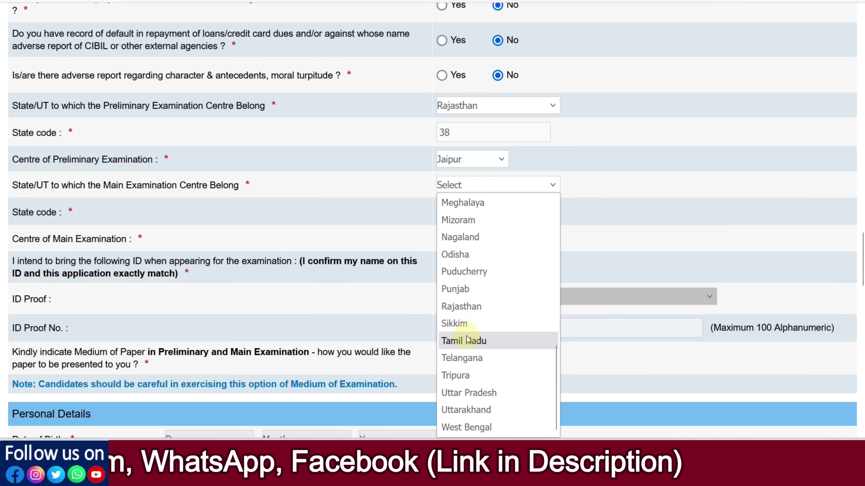
{"action": "left_click", "coordinate": [471, 305]}
{"action": "left_click", "coordinate": [476, 240]}
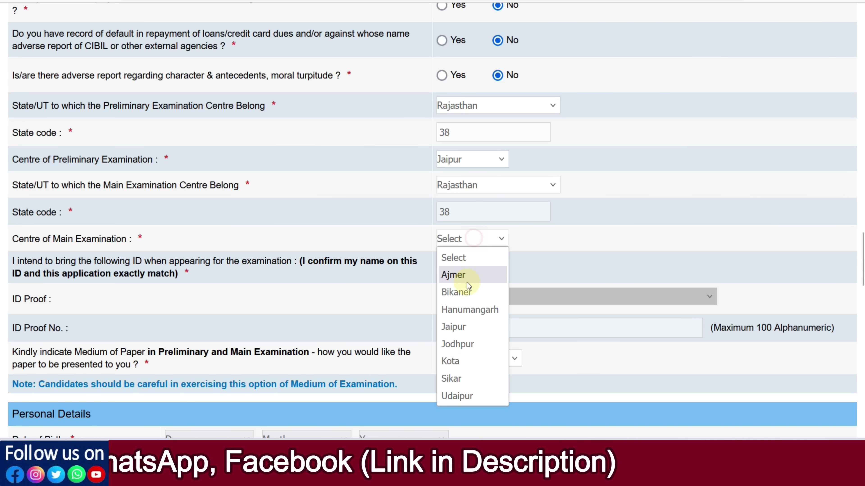
{"action": "left_click", "coordinate": [463, 324]}
{"action": "scroll", "coordinate": [472, 285], "scroll_direction": "down", "scroll_amount": 1}
{"action": "scroll", "coordinate": [471, 284], "scroll_direction": "down", "scroll_amount": 2}
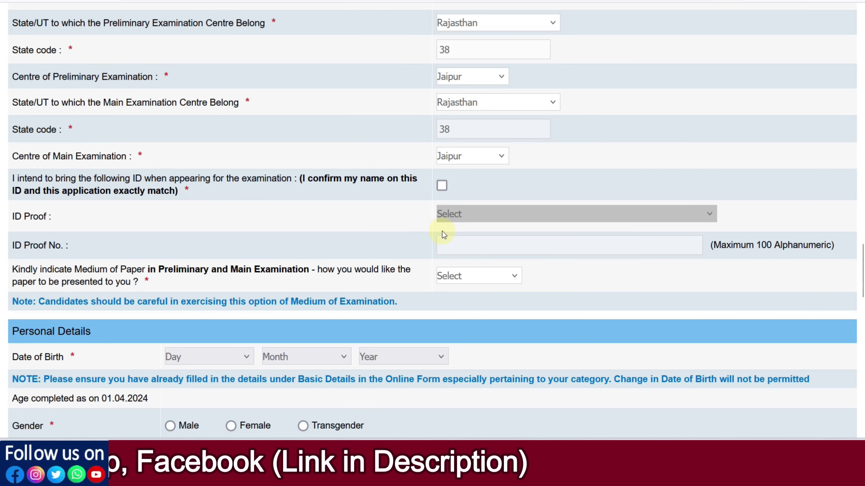
Step: Confirm the ID name match, choose Aadhar Card as ID proof and English and Hindi medium
{"action": "left_click", "coordinate": [442, 187]}
{"action": "left_click", "coordinate": [448, 215]}
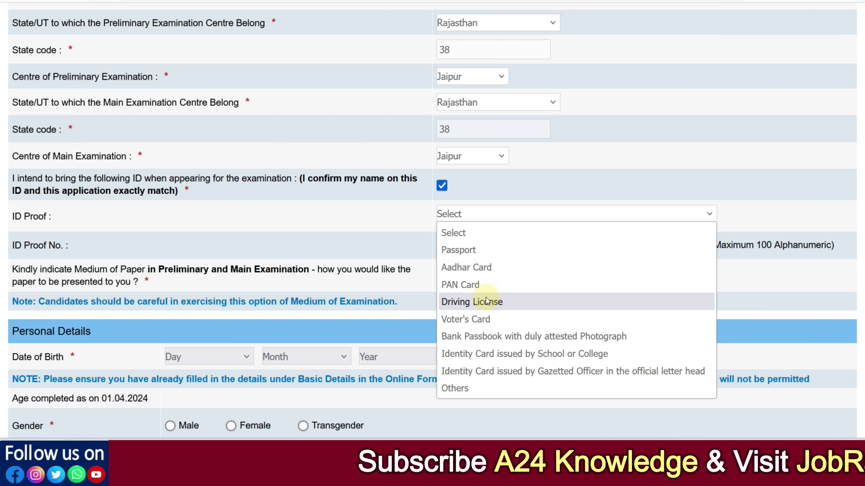
{"action": "left_click", "coordinate": [483, 271]}
{"action": "left_click", "coordinate": [464, 246]}
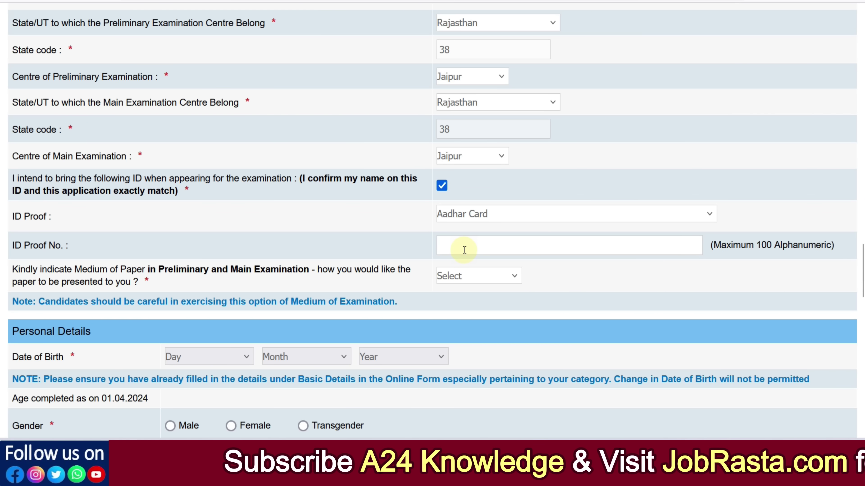
{"action": "left_click", "coordinate": [454, 276]}
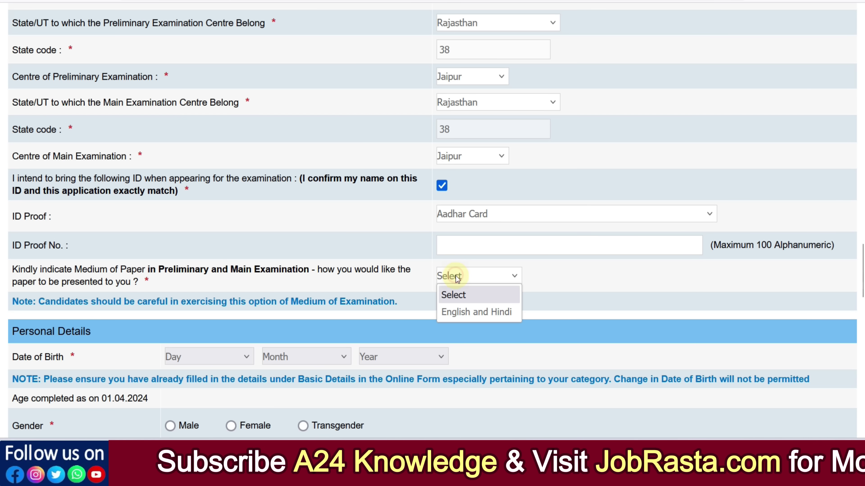
{"action": "left_click", "coordinate": [460, 311]}
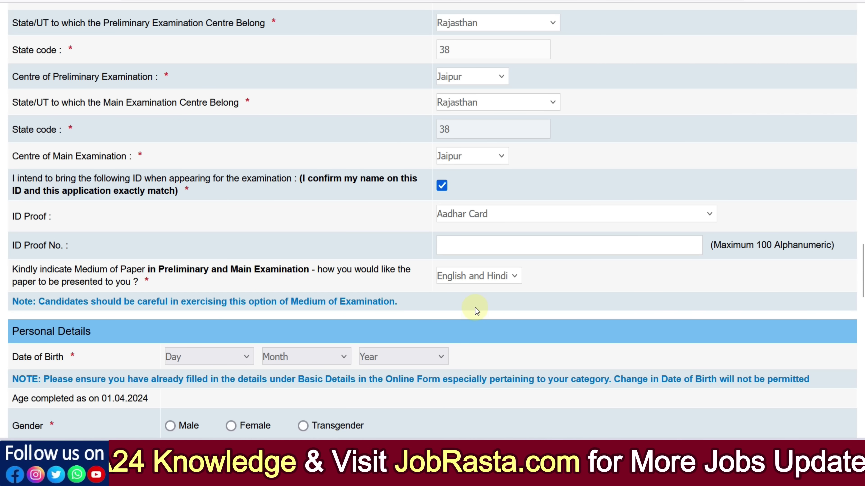
{"action": "scroll", "coordinate": [475, 308], "scroll_direction": "down", "scroll_amount": 6}
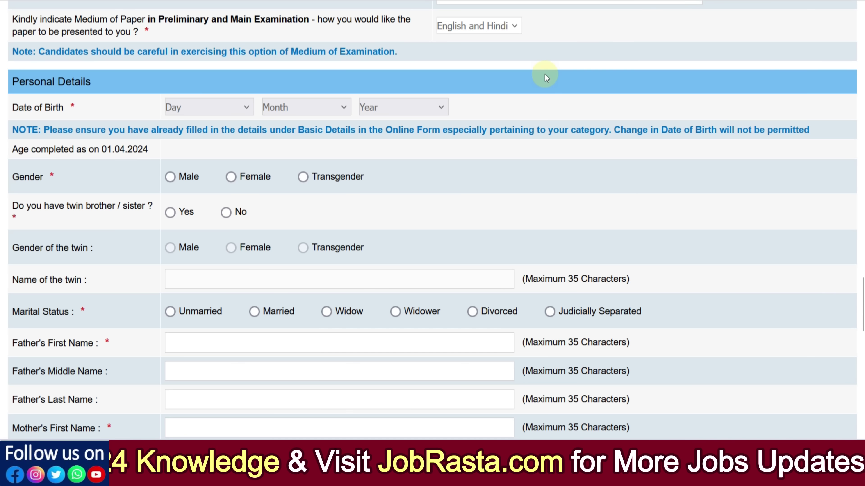
{"action": "left_click", "coordinate": [231, 109]}
{"action": "left_click", "coordinate": [219, 247]}
{"action": "left_click", "coordinate": [317, 109]}
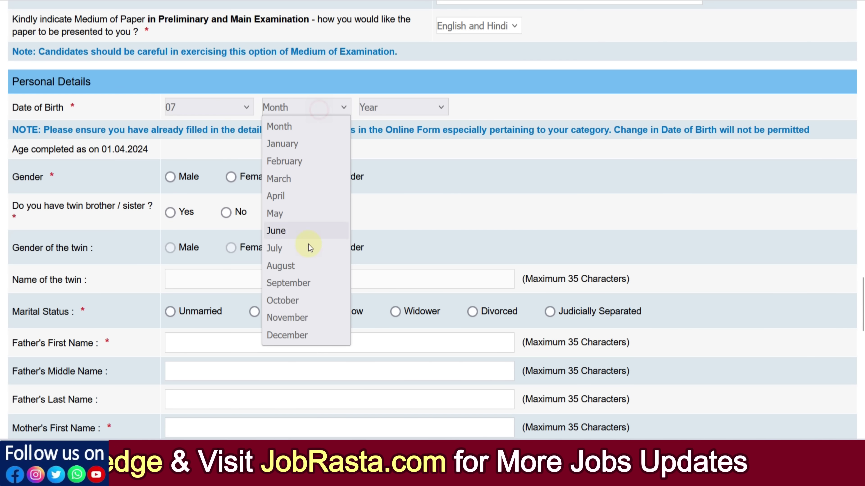
{"action": "left_click", "coordinate": [308, 247]}
{"action": "left_click", "coordinate": [403, 106]}
{"action": "left_click", "coordinate": [393, 282]}
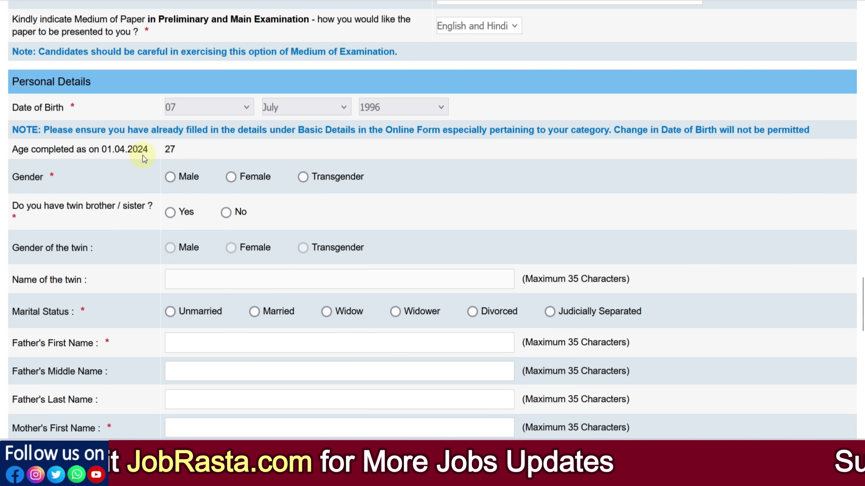
{"action": "scroll", "coordinate": [180, 144], "scroll_direction": "down", "scroll_amount": 2}
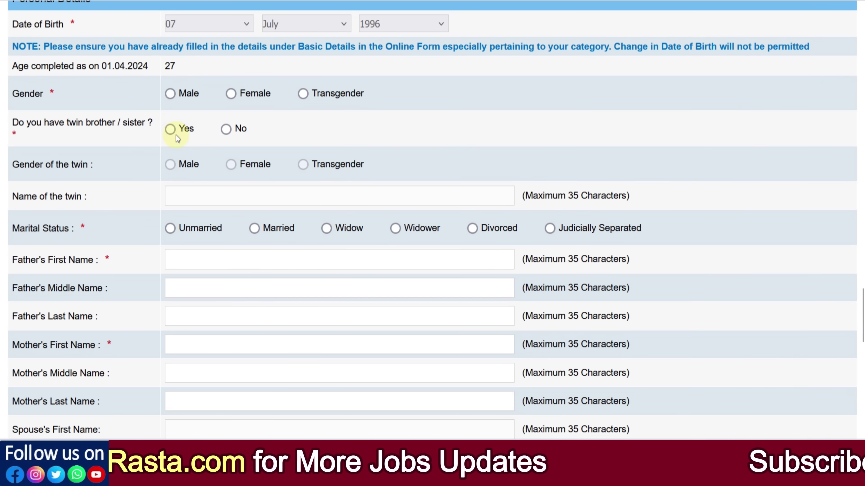
Step: Select Male, No for twin, and Unmarried marital status
{"action": "left_click", "coordinate": [170, 96]}
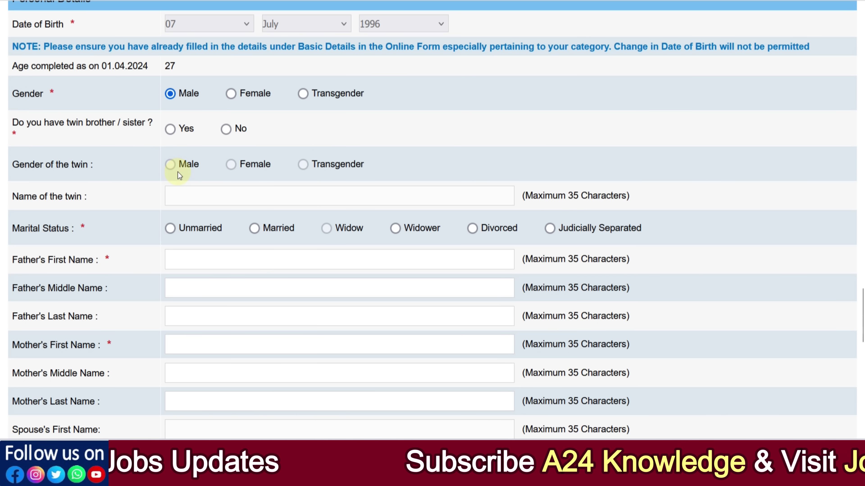
{"action": "left_click", "coordinate": [226, 129]}
{"action": "scroll", "coordinate": [224, 181], "scroll_direction": "down", "scroll_amount": 2}
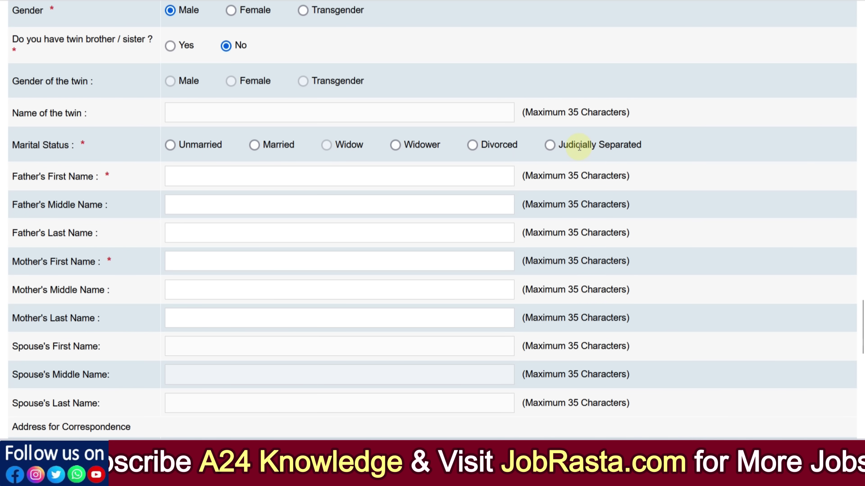
{"action": "left_click", "coordinate": [171, 146]}
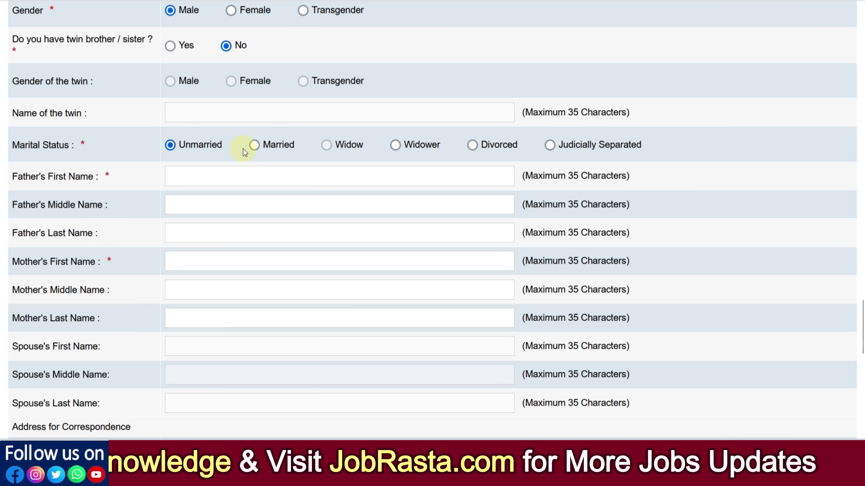
{"action": "left_click", "coordinate": [254, 146]}
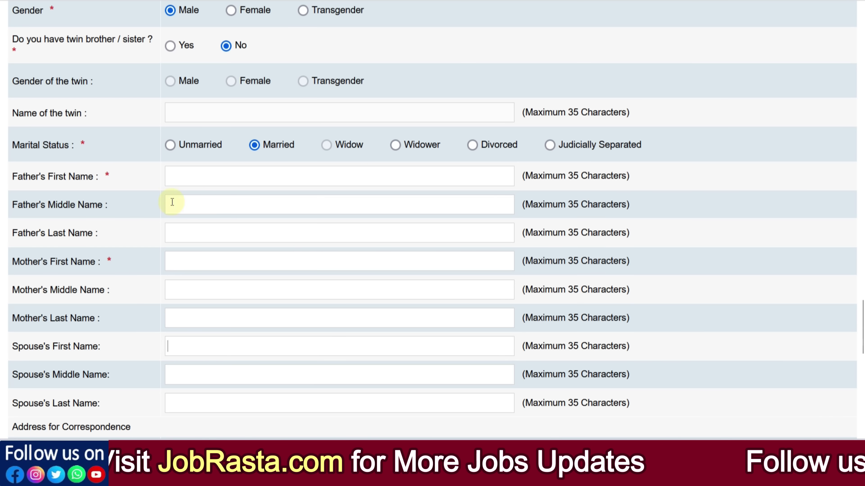
{"action": "left_click", "coordinate": [169, 145]}
Step: Enter the father's first and last names and the mother's first name
{"action": "left_click", "coordinate": [179, 179]}
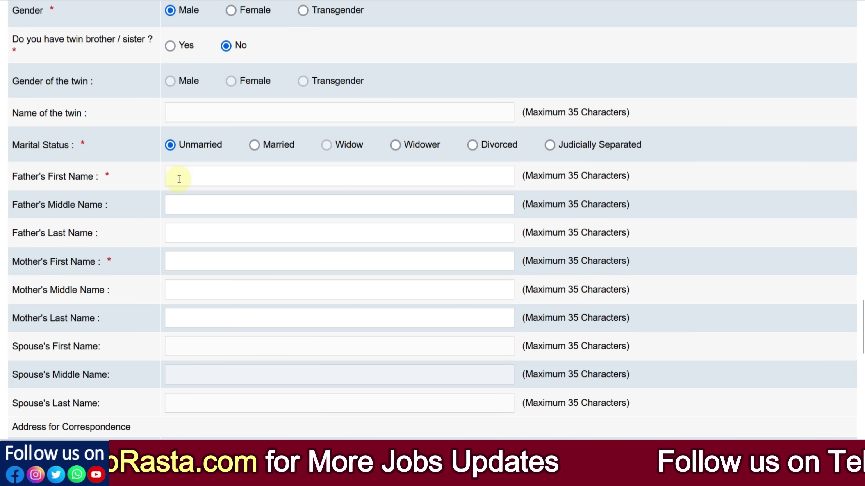
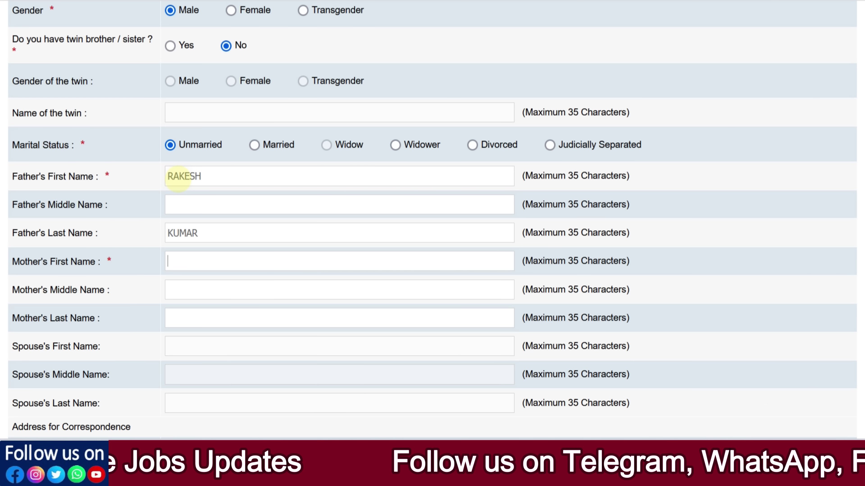
{"action": "type", "text": "REENA"}
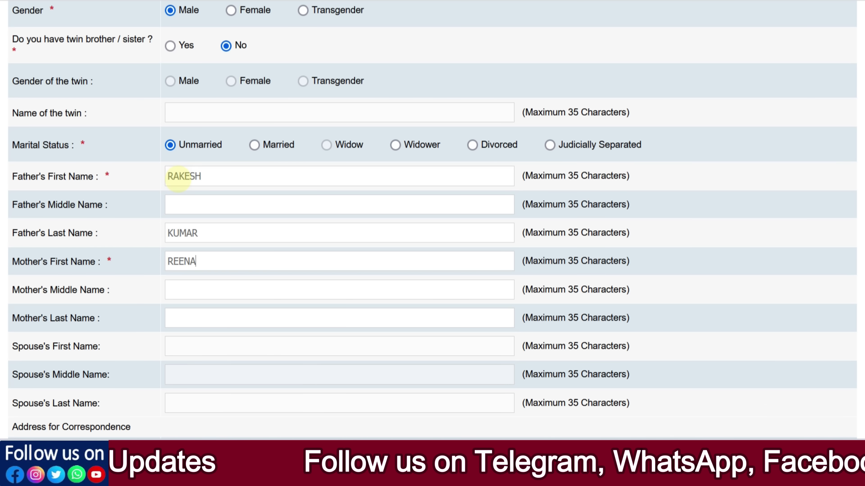
{"action": "scroll", "coordinate": [191, 176], "scroll_direction": "down", "scroll_amount": 5}
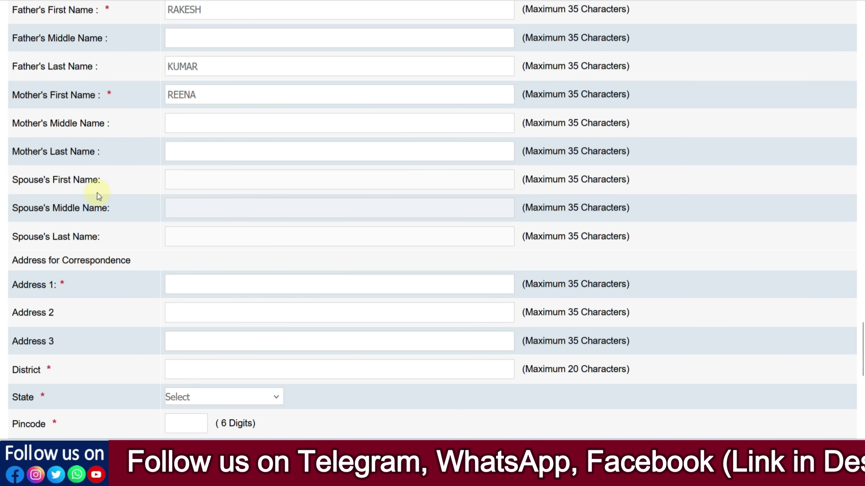
{"action": "scroll", "coordinate": [191, 214], "scroll_direction": "down", "scroll_amount": 2}
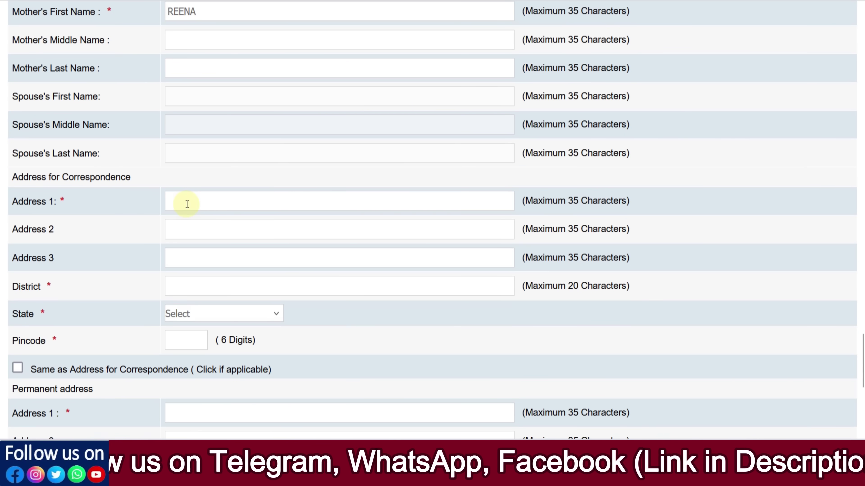
Step: Enter the correspondence address line, district and pincode, with state set to RAJASTHAN
{"action": "left_click", "coordinate": [185, 200]}
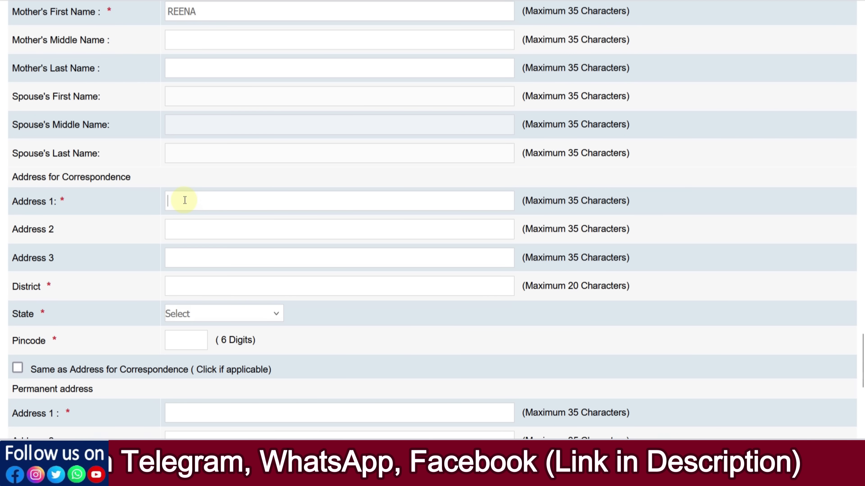
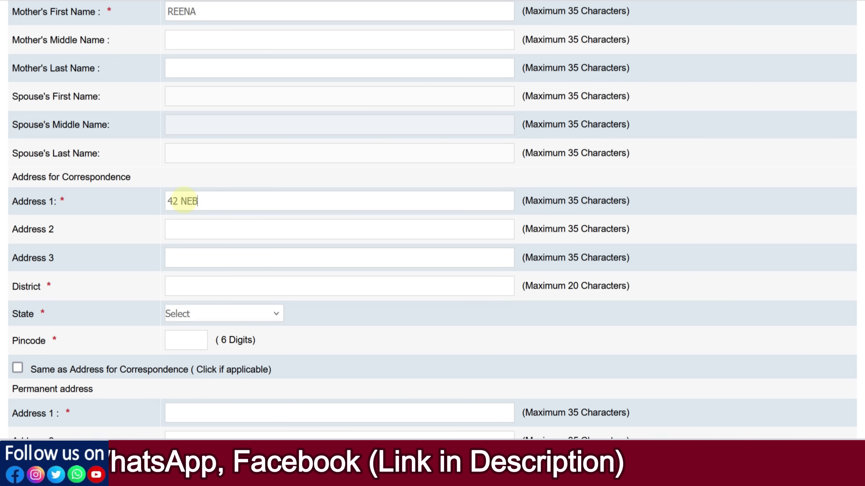
{"action": "scroll", "coordinate": [233, 178], "scroll_direction": "down", "scroll_amount": 3}
{"action": "left_click", "coordinate": [217, 206]}
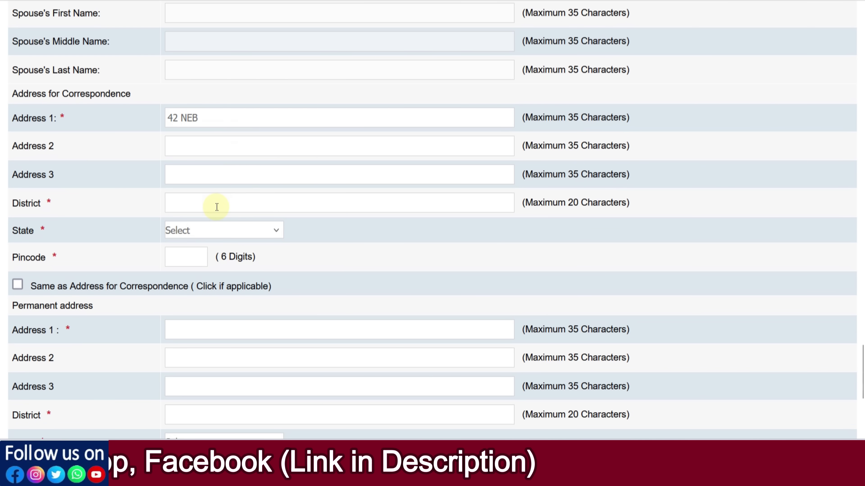
{"action": "type", "text": "ALWAR"}
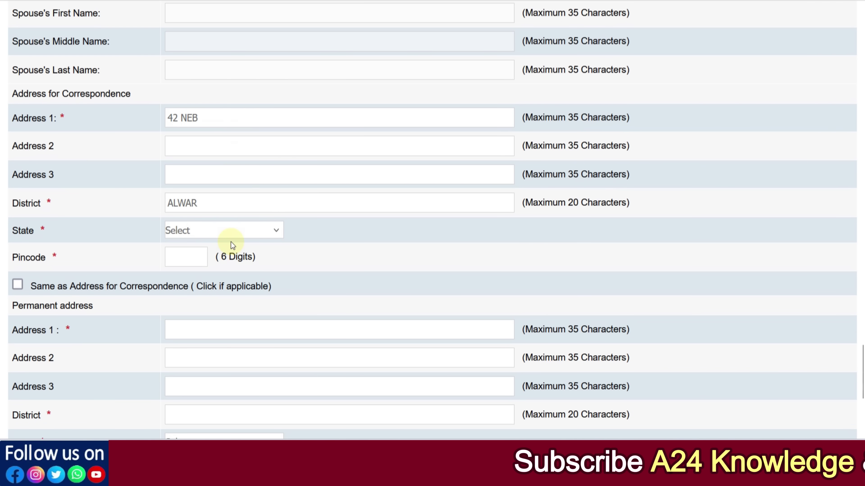
{"action": "left_click", "coordinate": [225, 231]}
{"action": "scroll", "coordinate": [204, 170], "scroll_direction": "down", "scroll_amount": 5}
{"action": "left_click", "coordinate": [202, 87]}
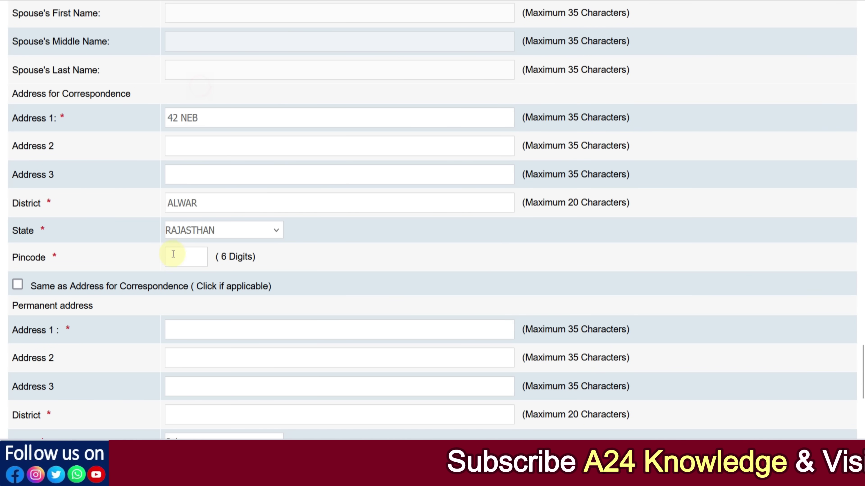
{"action": "left_click", "coordinate": [173, 254]}
{"action": "type", "text": "30100"}
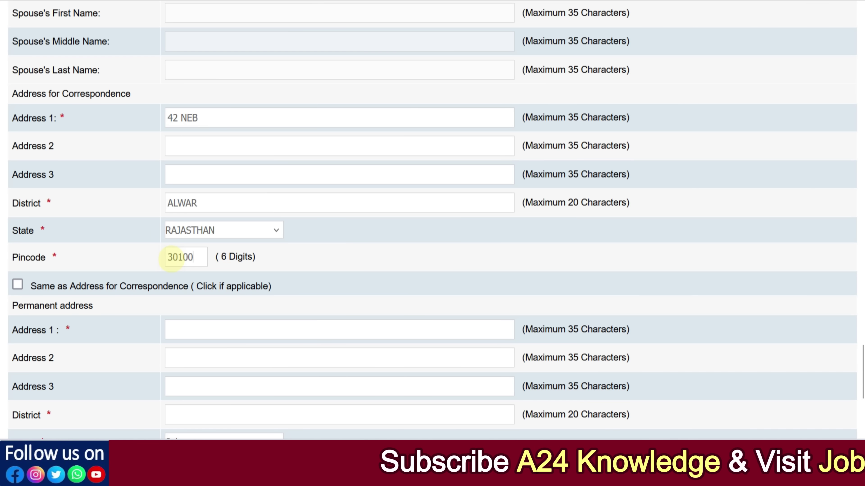
{"action": "type", "text": "1"}
{"action": "scroll", "coordinate": [115, 250], "scroll_direction": "down", "scroll_amount": 3}
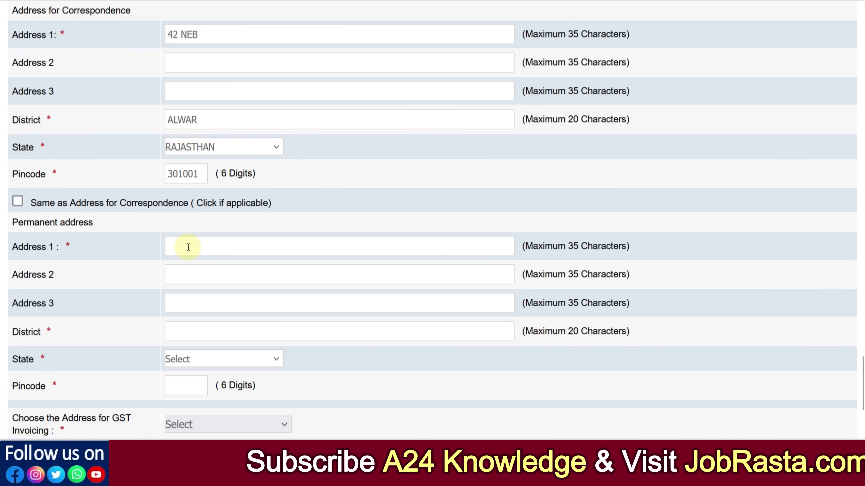
Step: Reuse the correspondence address as permanent, pick Permanent Address for GST invoicing, and validate
{"action": "left_click", "coordinate": [19, 204]}
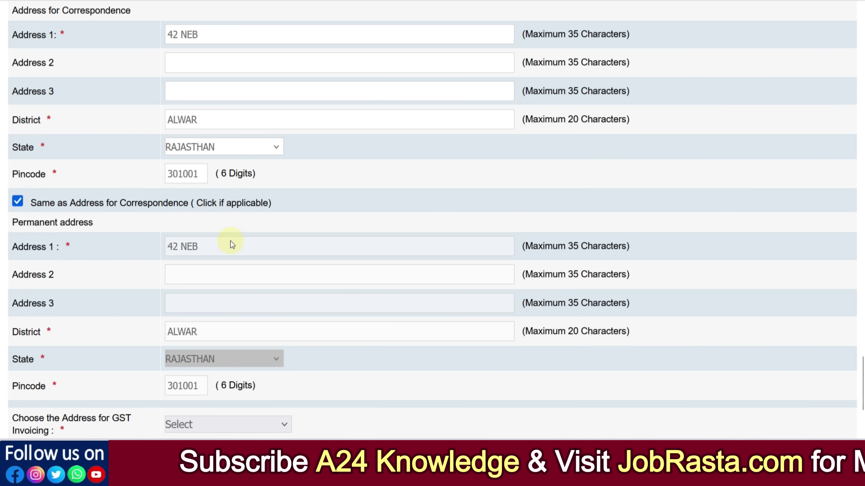
{"action": "scroll", "coordinate": [230, 241], "scroll_direction": "down", "scroll_amount": 5}
{"action": "left_click", "coordinate": [213, 256]}
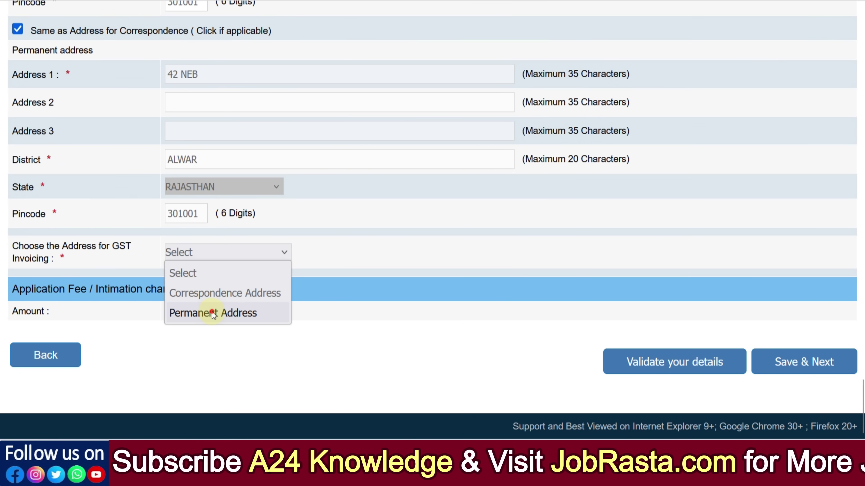
{"action": "left_click", "coordinate": [207, 311]}
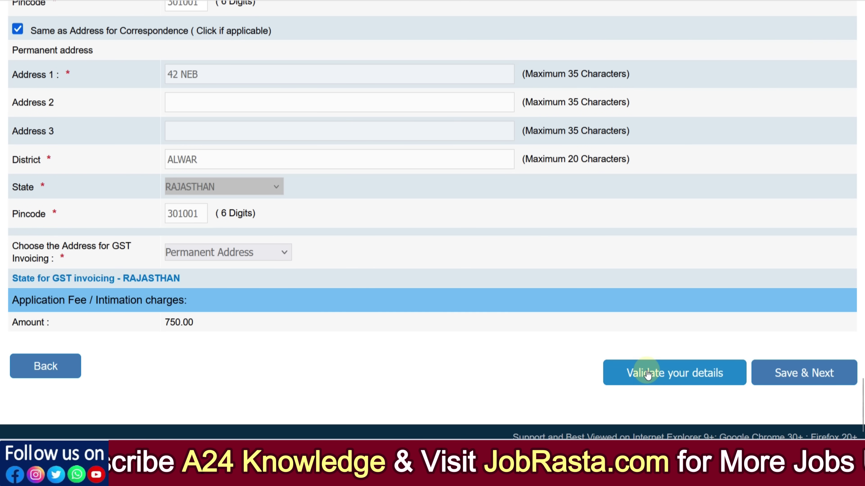
{"action": "left_click", "coordinate": [646, 374]}
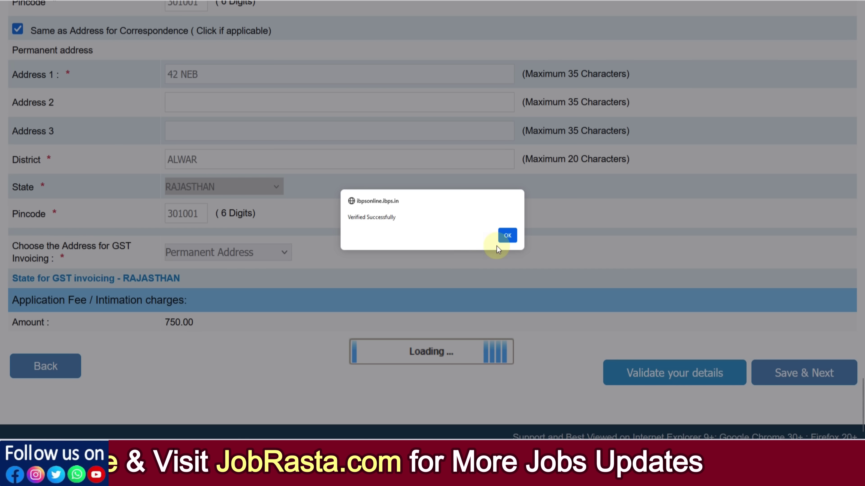
{"action": "left_click", "coordinate": [506, 238]}
Step: Switch GST invoicing to the correspondence address and validate the details again
{"action": "left_click", "coordinate": [249, 255]}
{"action": "left_click", "coordinate": [251, 291]}
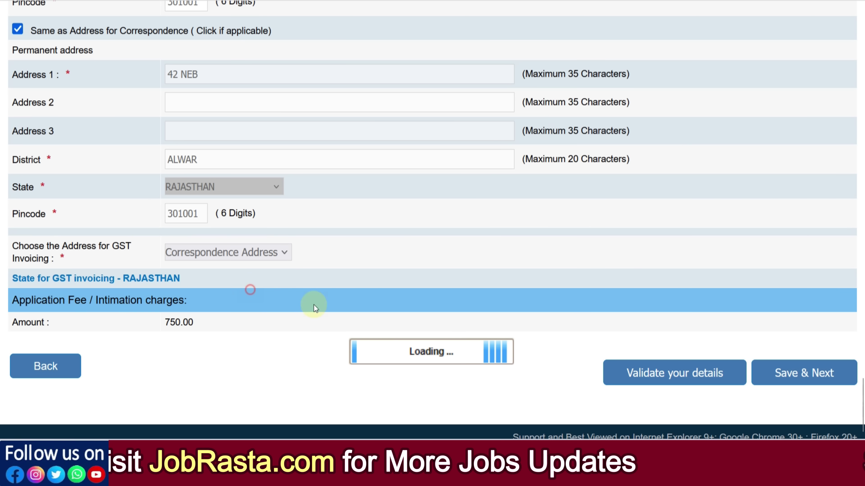
{"action": "left_click", "coordinate": [666, 372]}
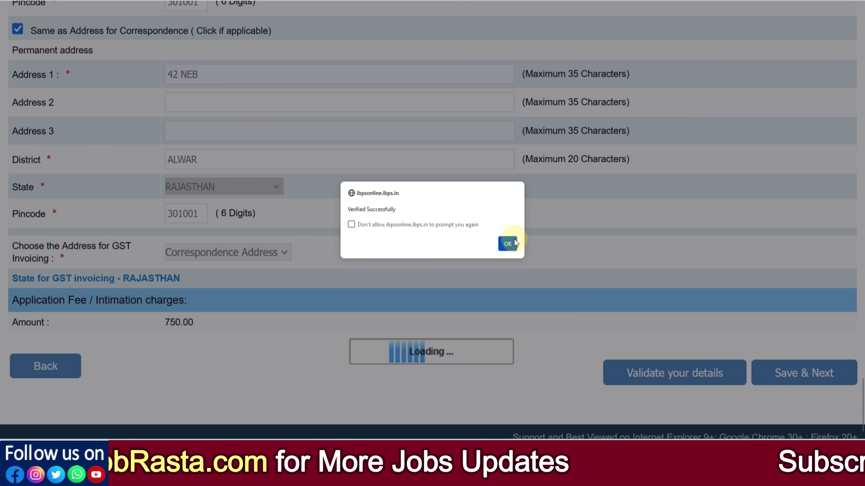
{"action": "left_click", "coordinate": [506, 242]}
{"action": "left_click", "coordinate": [271, 256]}
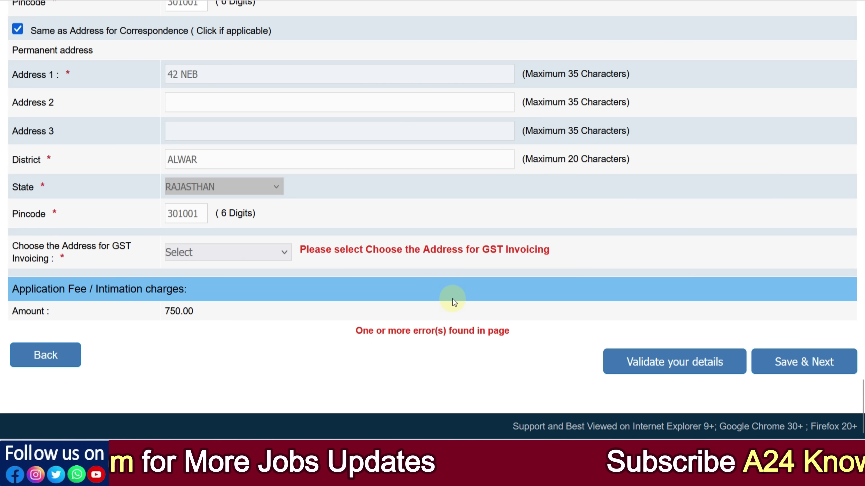
{"action": "scroll", "coordinate": [442, 238], "scroll_direction": "up", "scroll_amount": 3}
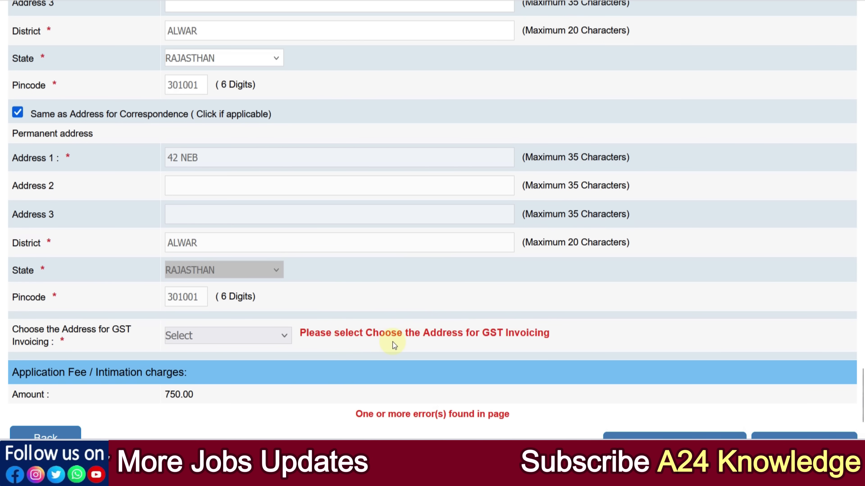
{"action": "scroll", "coordinate": [392, 342], "scroll_direction": "down", "scroll_amount": 3}
Step: Set GST invoicing back to Permanent Address, validate, and save the basic details
{"action": "left_click", "coordinate": [203, 254]}
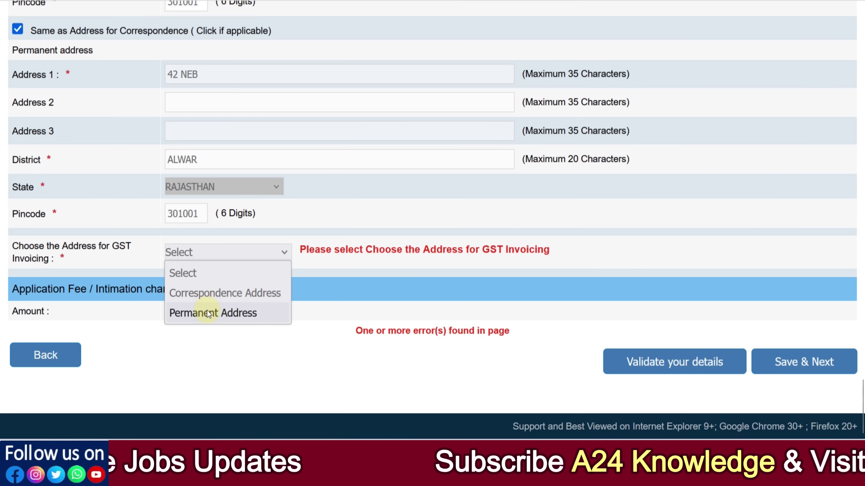
{"action": "left_click", "coordinate": [209, 313]}
{"action": "left_click", "coordinate": [639, 370]}
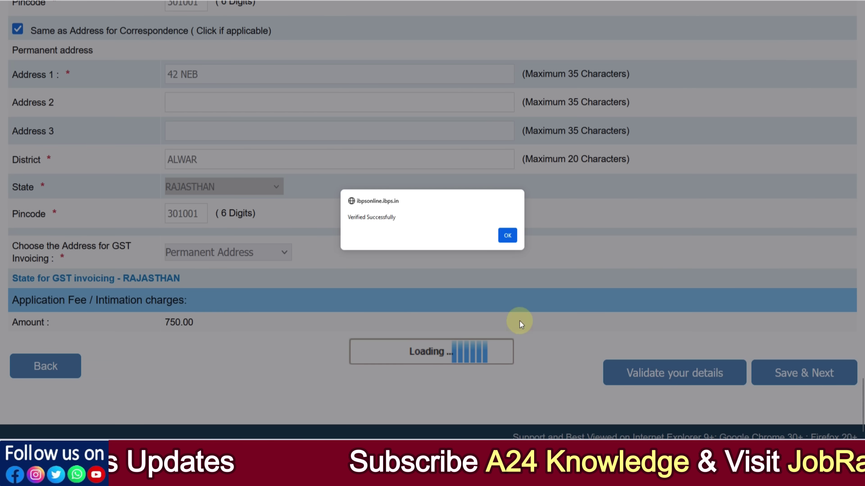
{"action": "left_click", "coordinate": [507, 235]}
{"action": "left_click", "coordinate": [798, 373]}
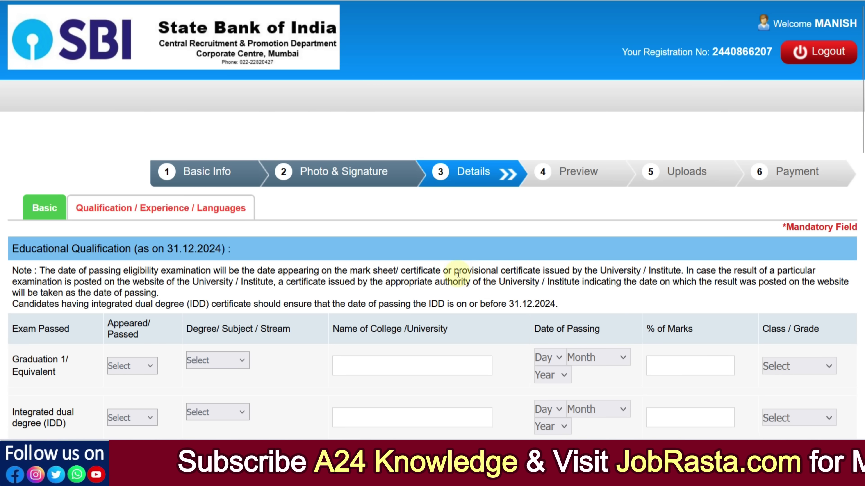
Step: Try Appeared for Graduation, acknowledge the final-year notice, then set Graduation to Passed
{"action": "scroll", "coordinate": [286, 241], "scroll_direction": "down", "scroll_amount": 5}
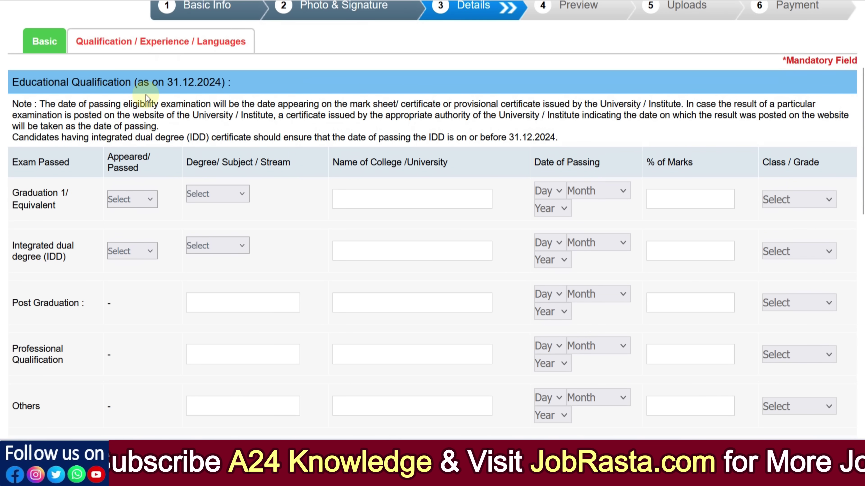
{"action": "left_click", "coordinate": [136, 201]}
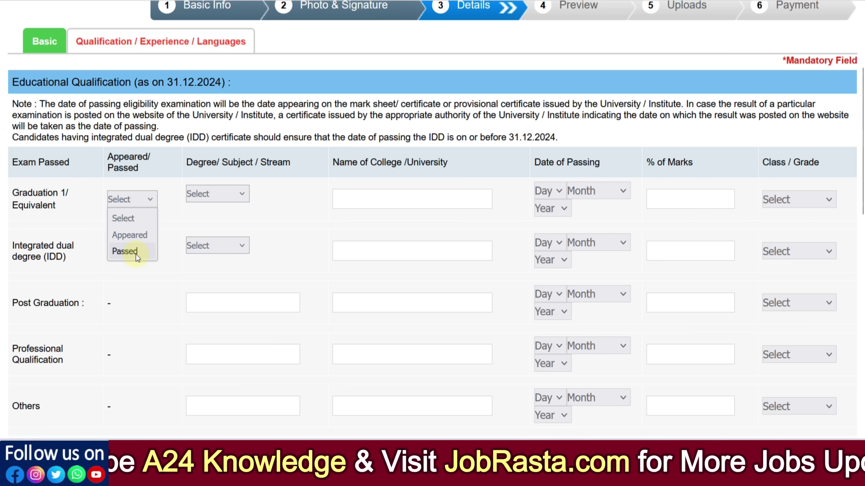
{"action": "left_click", "coordinate": [135, 240]}
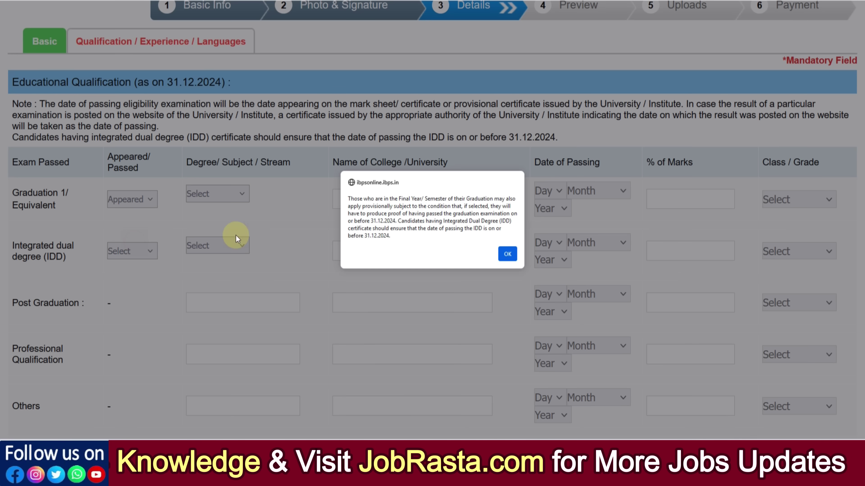
{"action": "left_click", "coordinate": [510, 258]}
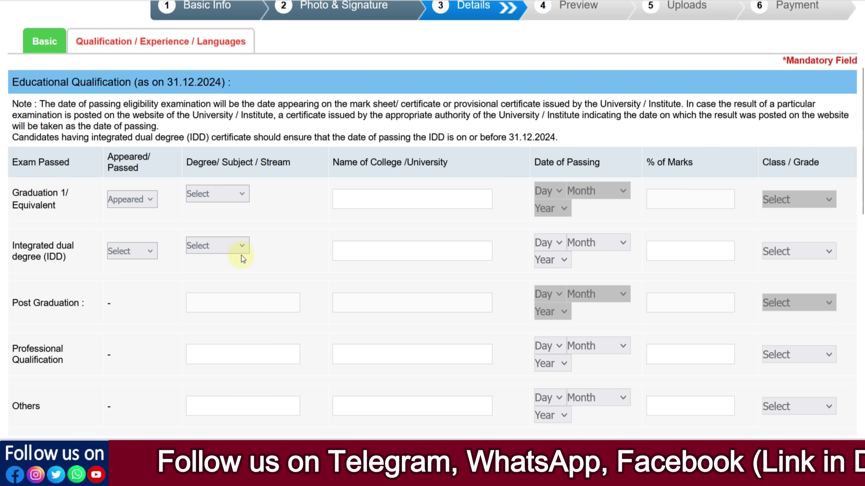
{"action": "left_click", "coordinate": [141, 211]}
{"action": "left_click", "coordinate": [134, 251]}
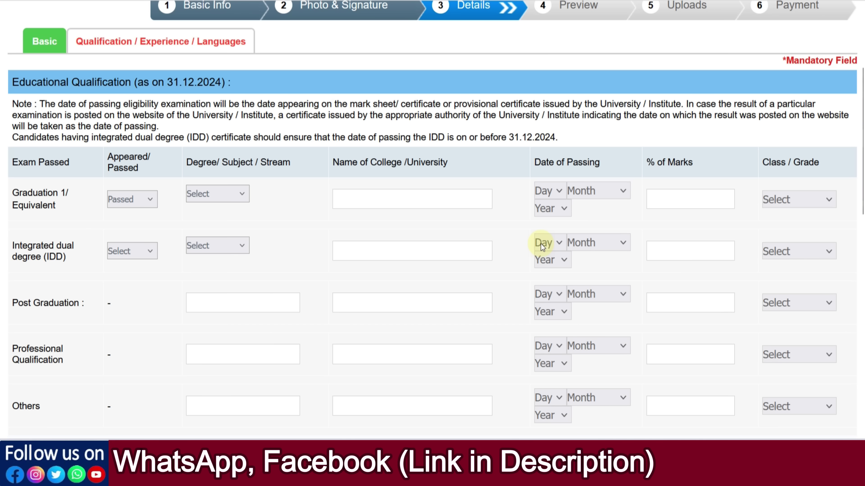
Step: Choose Engineering as the graduation degree and enter RTU as the college
{"action": "left_click", "coordinate": [142, 206]}
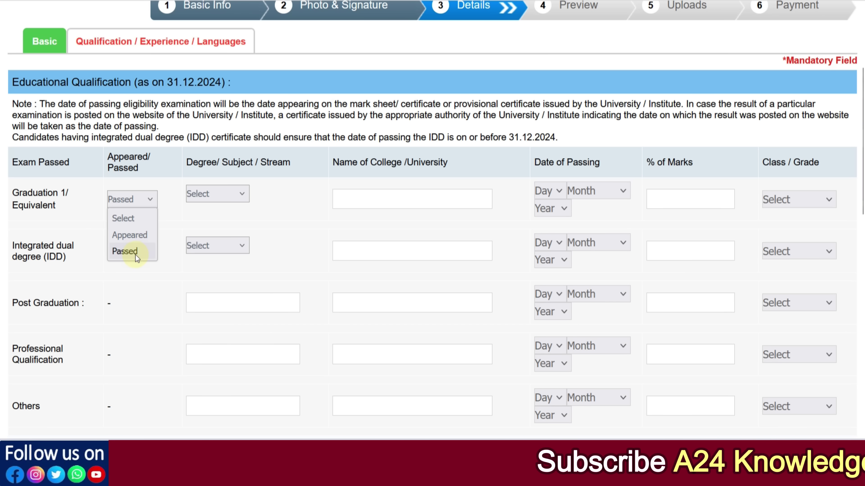
{"action": "left_click", "coordinate": [212, 201]}
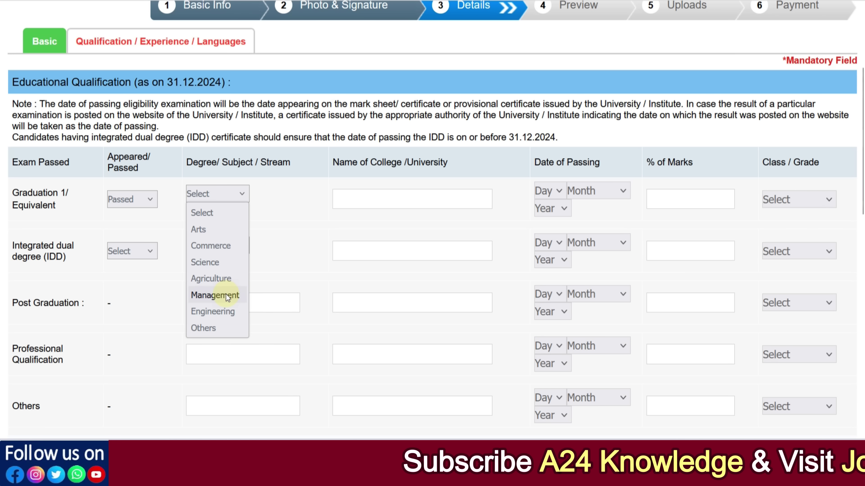
{"action": "left_click", "coordinate": [222, 312]}
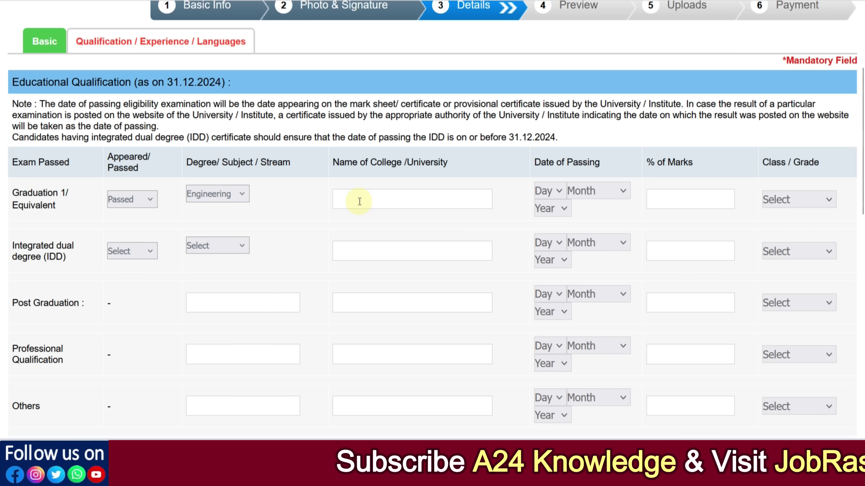
{"action": "left_click", "coordinate": [359, 201]}
{"action": "type", "text": "RTU"}
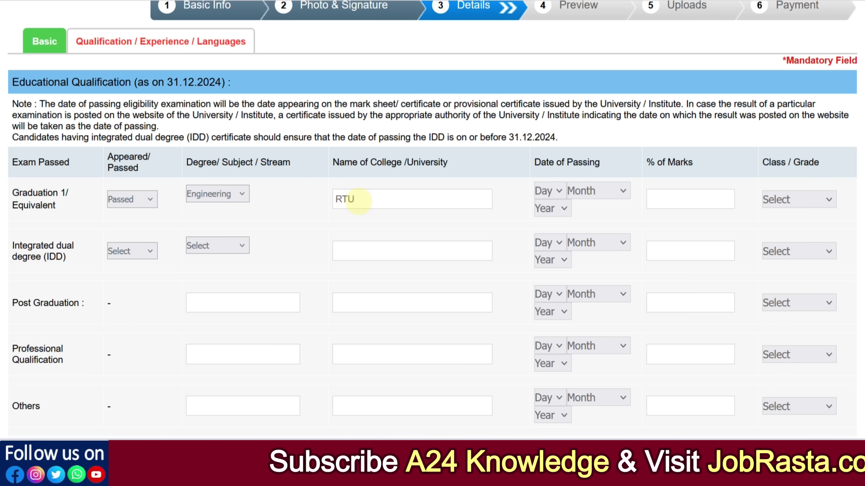
{"action": "left_click", "coordinate": [313, 216]}
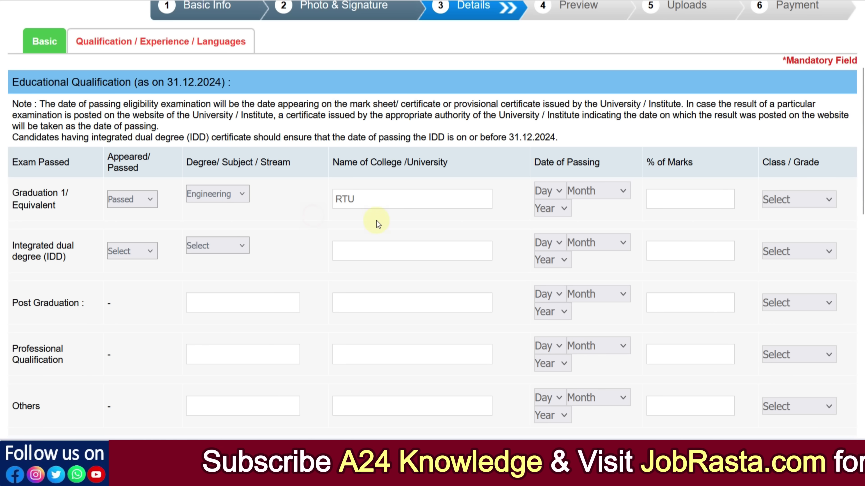
{"action": "left_click", "coordinate": [354, 199]}
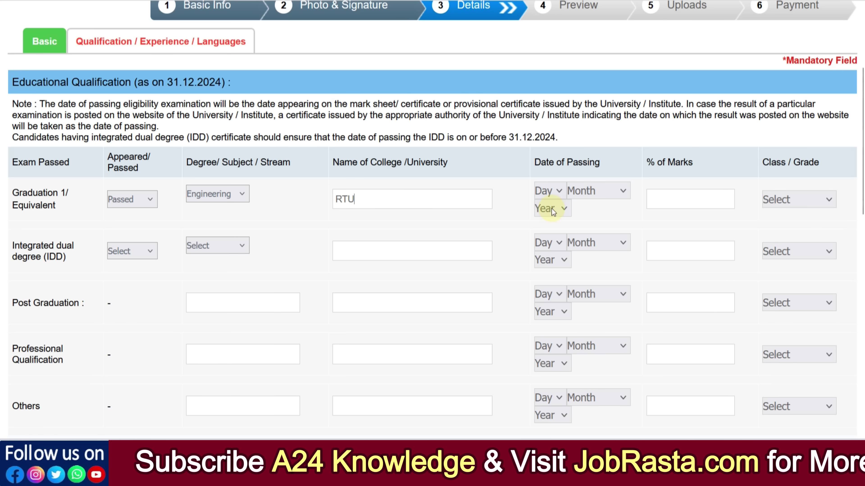
Step: Set the graduation passing date to 26 September 2023
{"action": "left_click", "coordinate": [546, 190]}
{"action": "scroll", "coordinate": [546, 270], "scroll_direction": "down", "scroll_amount": 5}
{"action": "left_click", "coordinate": [541, 327]}
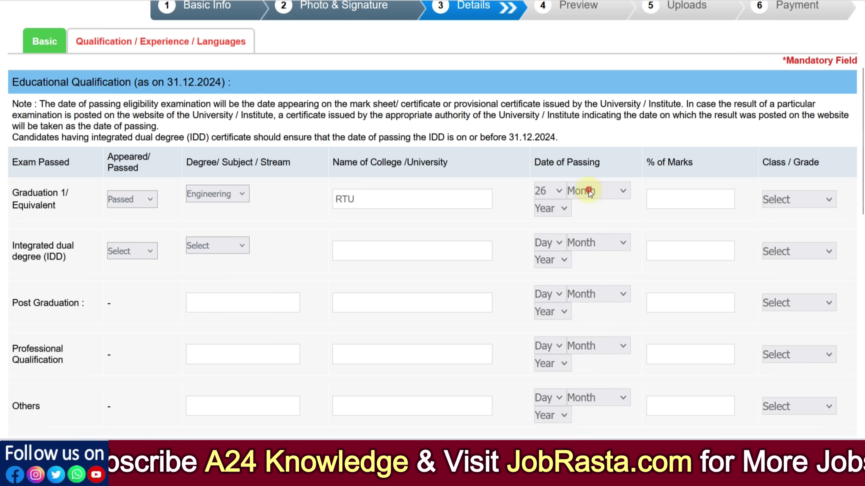
{"action": "left_click", "coordinate": [583, 195]}
{"action": "left_click", "coordinate": [595, 365]}
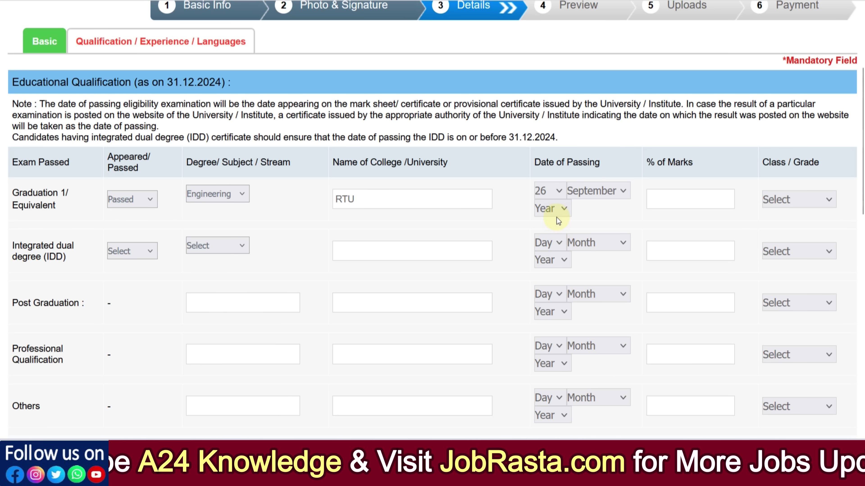
{"action": "left_click", "coordinate": [556, 216]}
{"action": "scroll", "coordinate": [551, 341], "scroll_direction": "down", "scroll_amount": 2}
{"action": "left_click", "coordinate": [550, 406]}
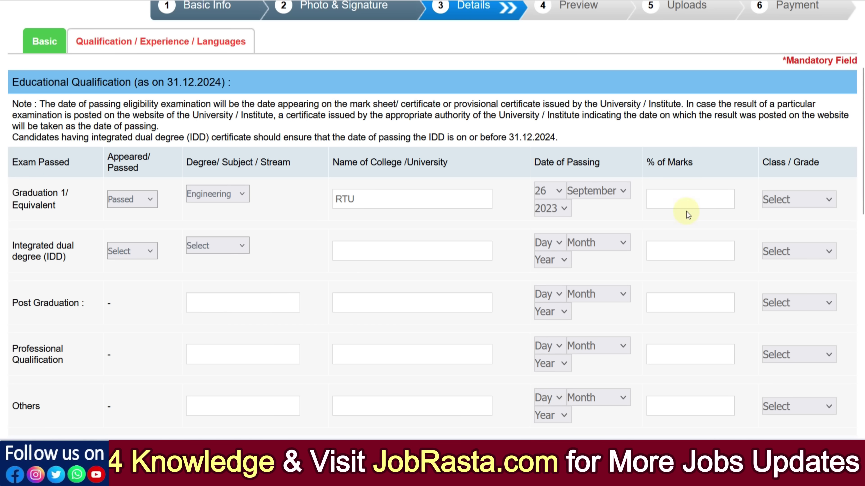
Step: Enter 72.00% marks with First Class grade, leaving the IDD row status unset
{"action": "left_click", "coordinate": [670, 199]}
{"action": "type", "text": "72"}
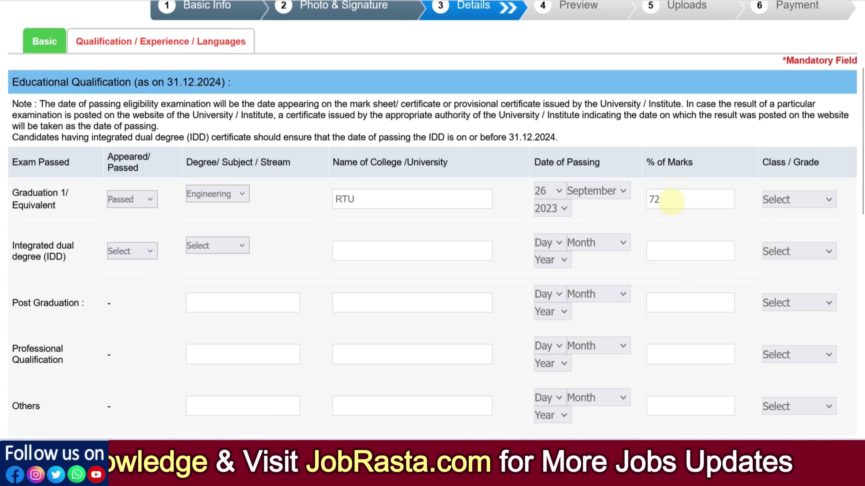
{"action": "type", "text": ".00"}
{"action": "left_click", "coordinate": [782, 200]}
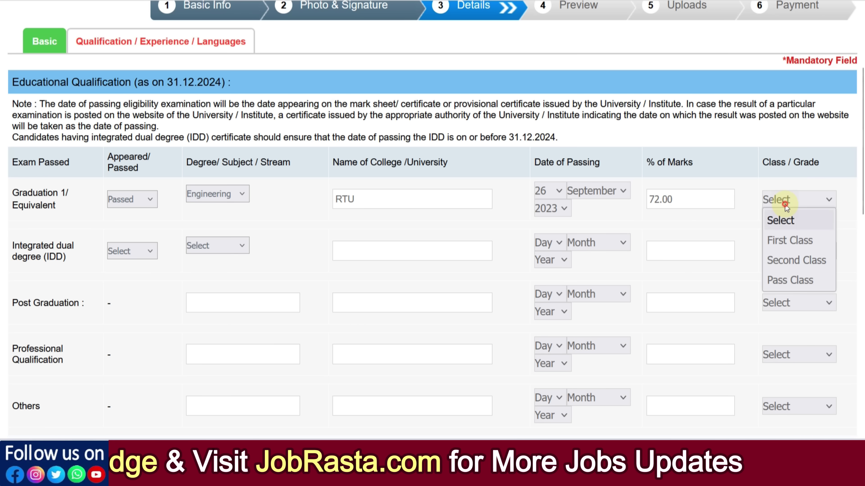
{"action": "left_click", "coordinate": [779, 241]}
{"action": "scroll", "coordinate": [176, 252], "scroll_direction": "down", "scroll_amount": 5}
{"action": "left_click", "coordinate": [127, 86]}
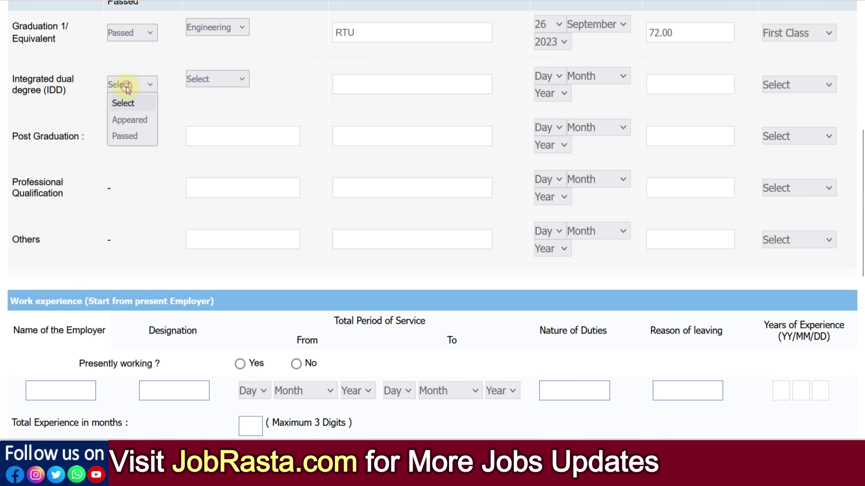
{"action": "left_click", "coordinate": [131, 176]}
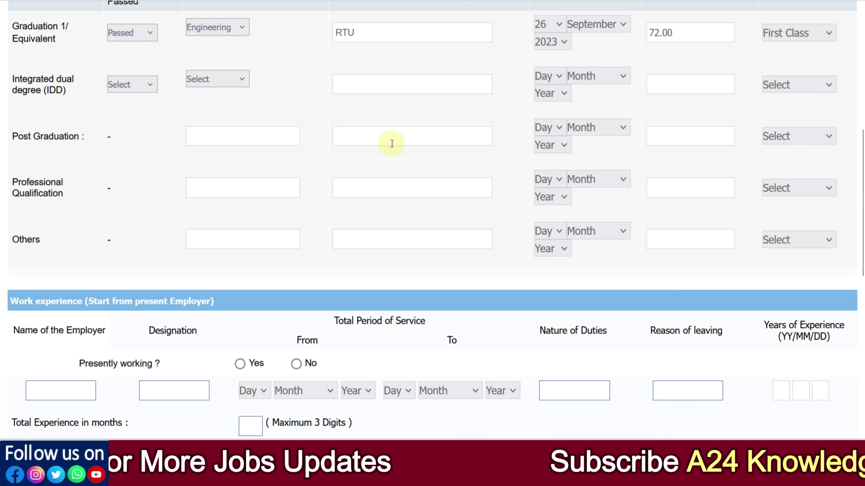
{"action": "scroll", "coordinate": [391, 143], "scroll_direction": "down", "scroll_amount": 5}
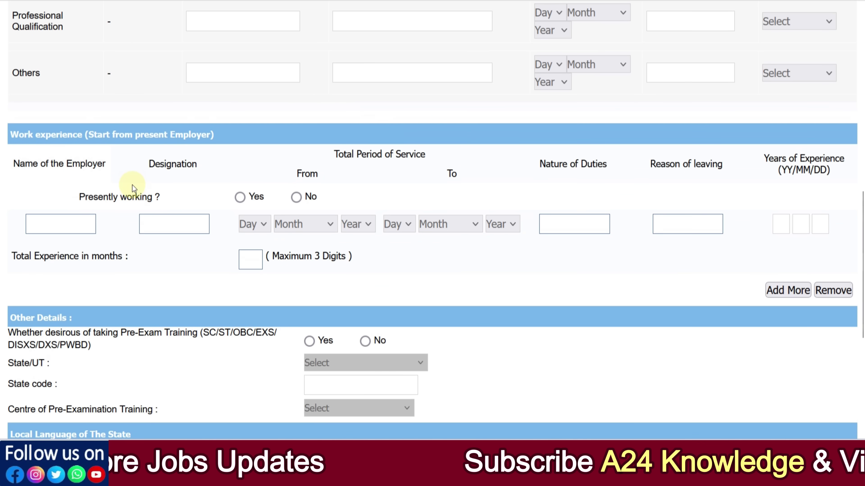